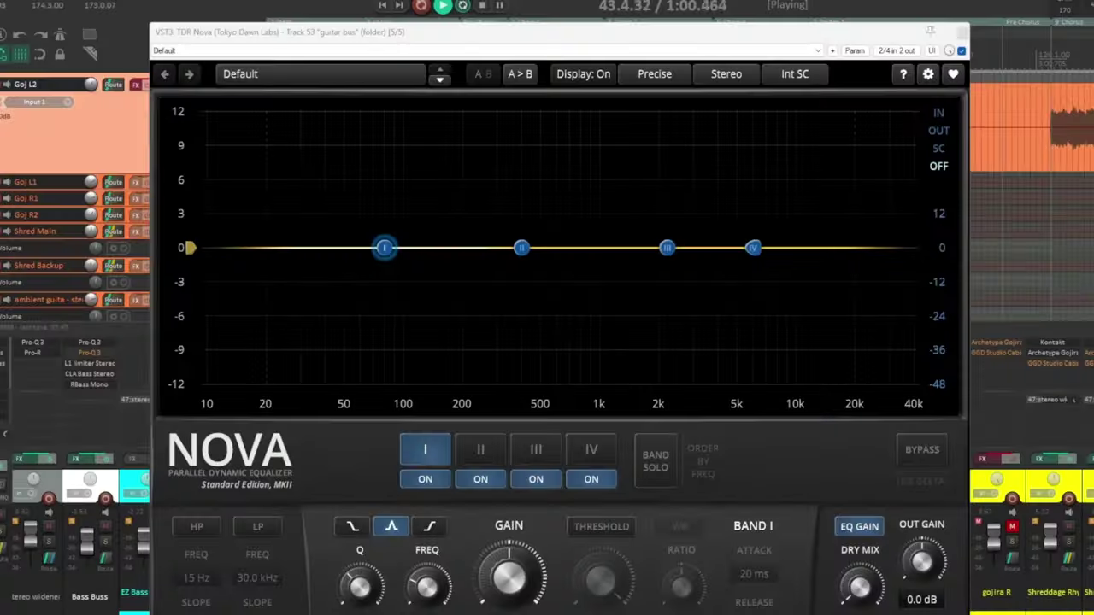
- Enable Nova's high-pass filter at about 17 Hz and its 30 kHz low-pass on the guitar bus
click(198, 528)
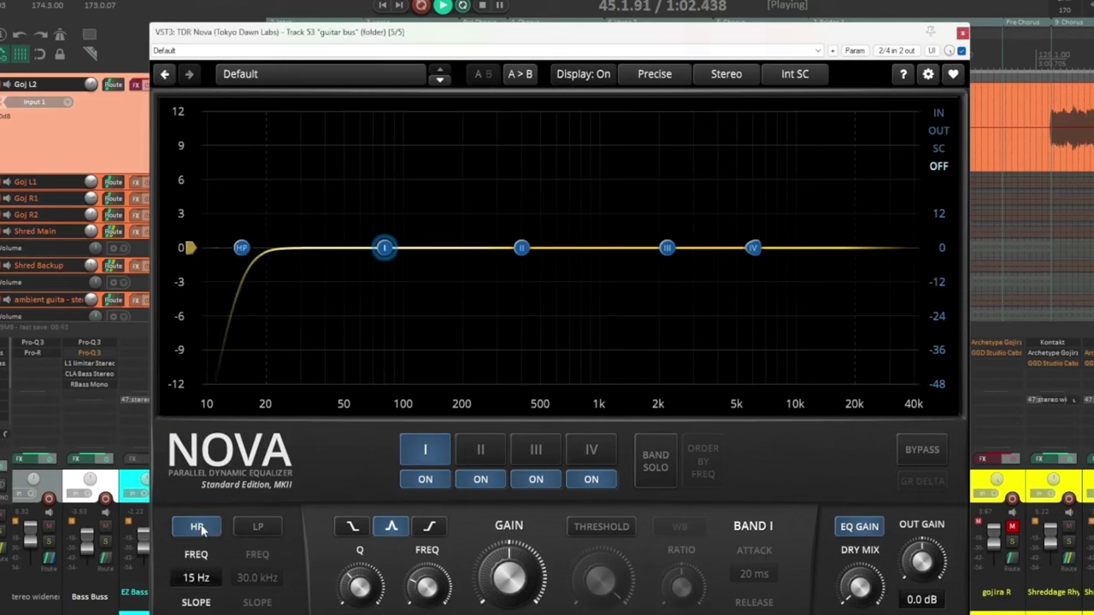
mouse_move(241, 253)
mouse_down()
mouse_move(316, 257)
mouse_move(254, 265)
mouse_up()
click(254, 532)
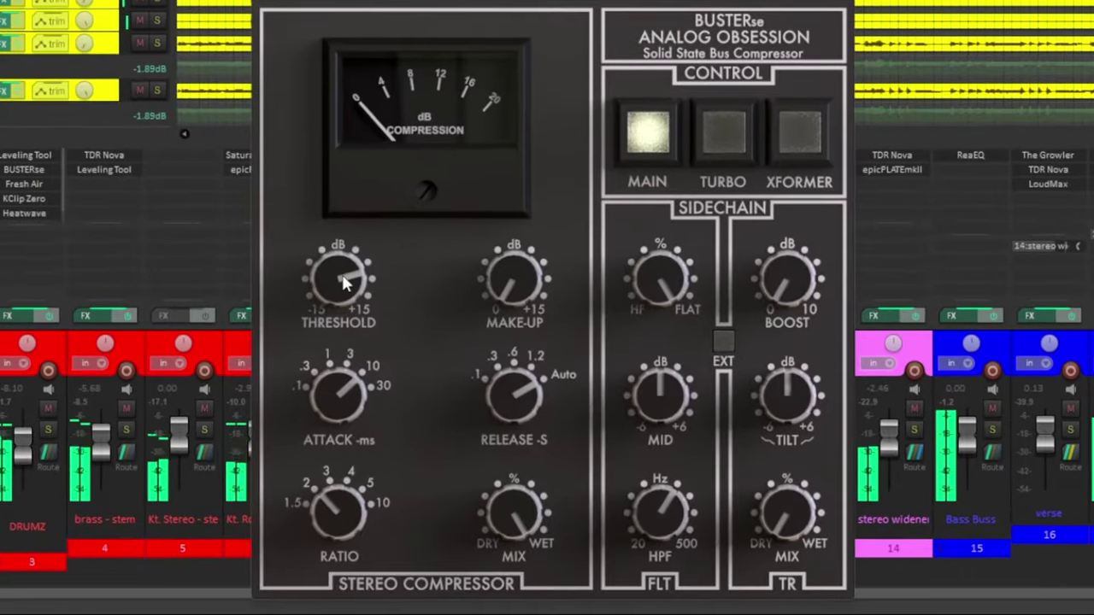
- Pull the DRUMZ BUSTERse threshold down and set its ratio near 3.5
drag(354, 307, 382, 285)
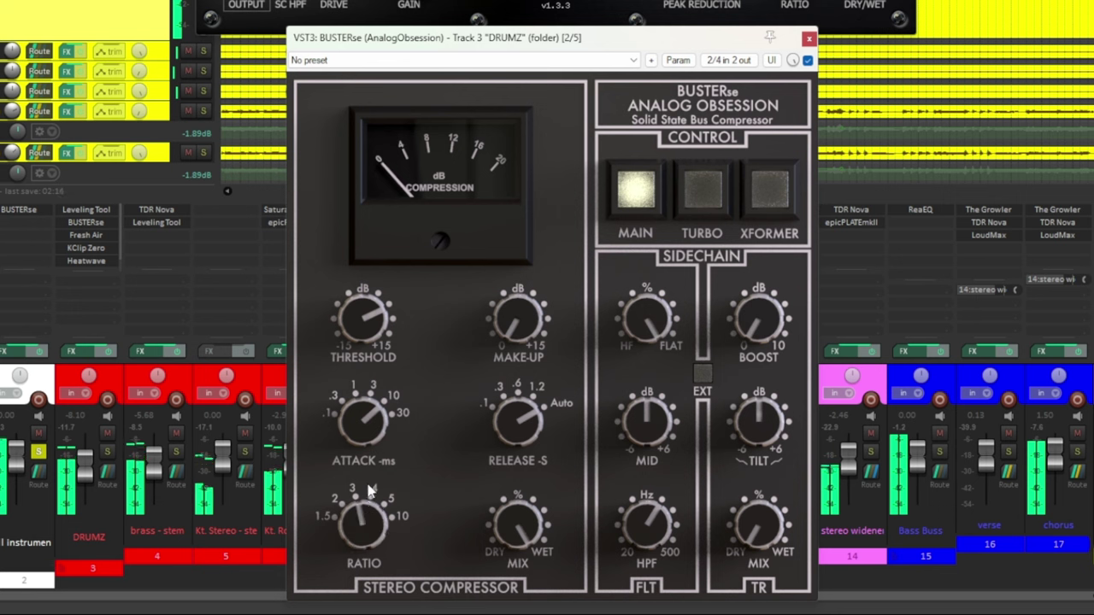
mouse_move(368, 519)
mouse_down()
mouse_move(376, 328)
mouse_move(382, 503)
mouse_up()
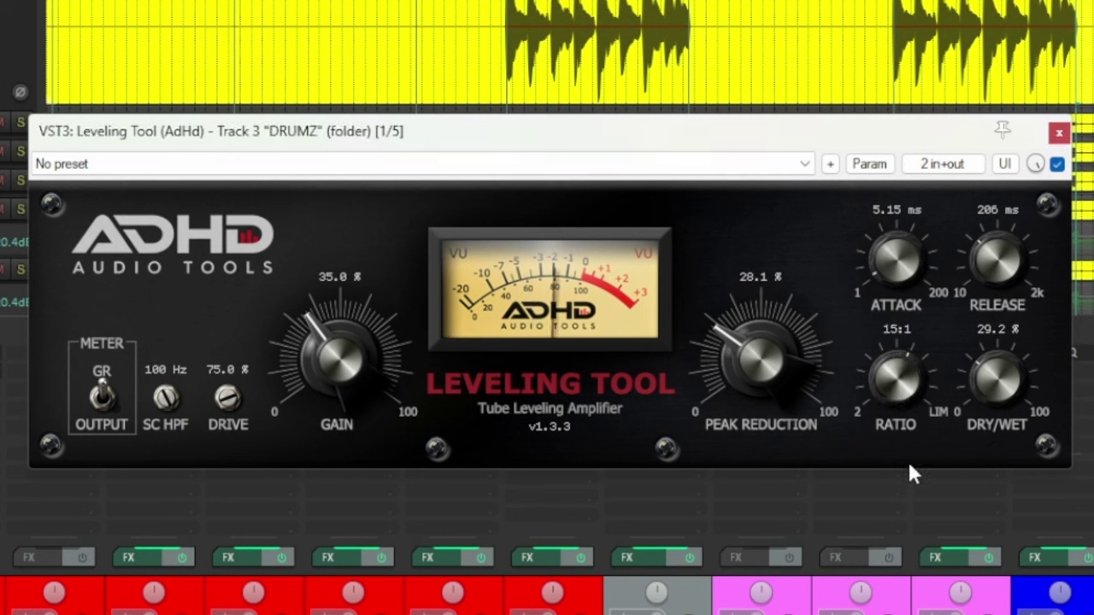
- Adjust the DRUMZ Leveling Tool ratio, trying 3:1 and settling around 8:1
drag(907, 459, 910, 535)
drag(916, 586, 915, 609)
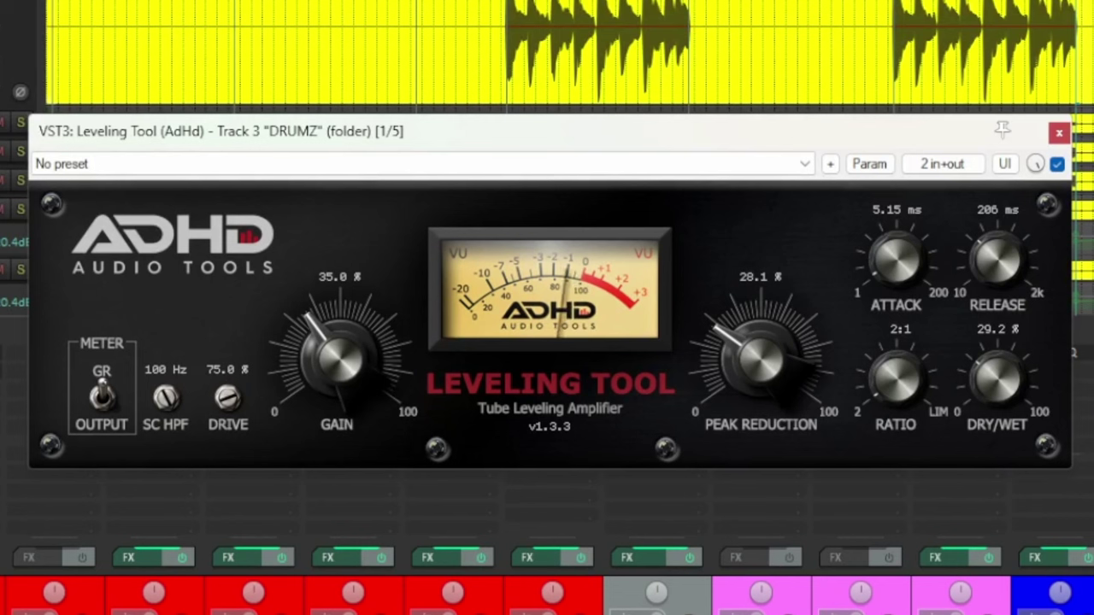
drag(897, 601, 882, 510)
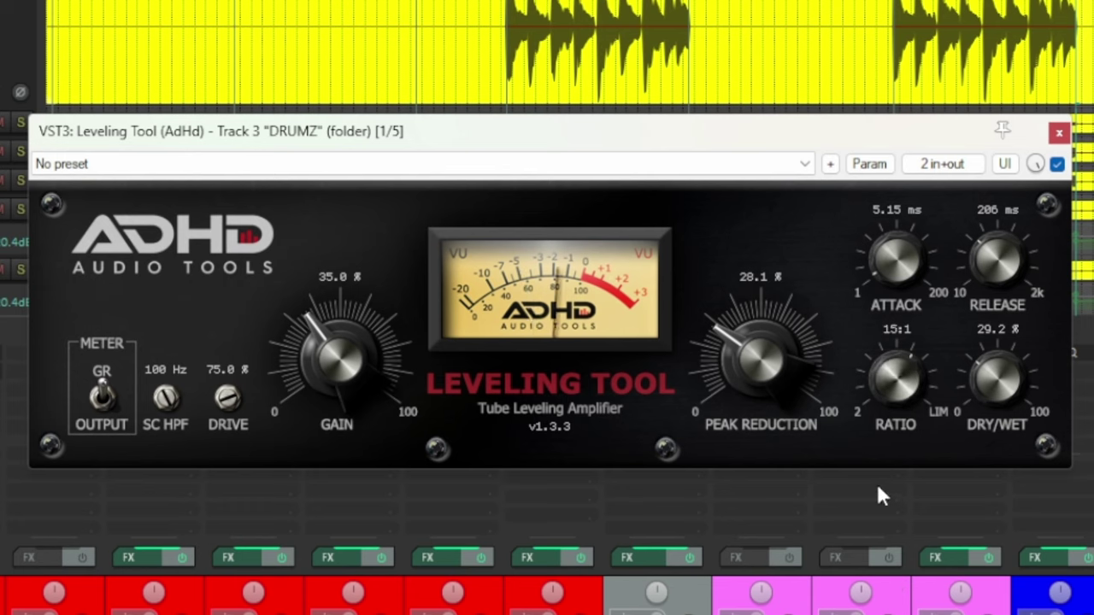
drag(880, 453, 925, 270)
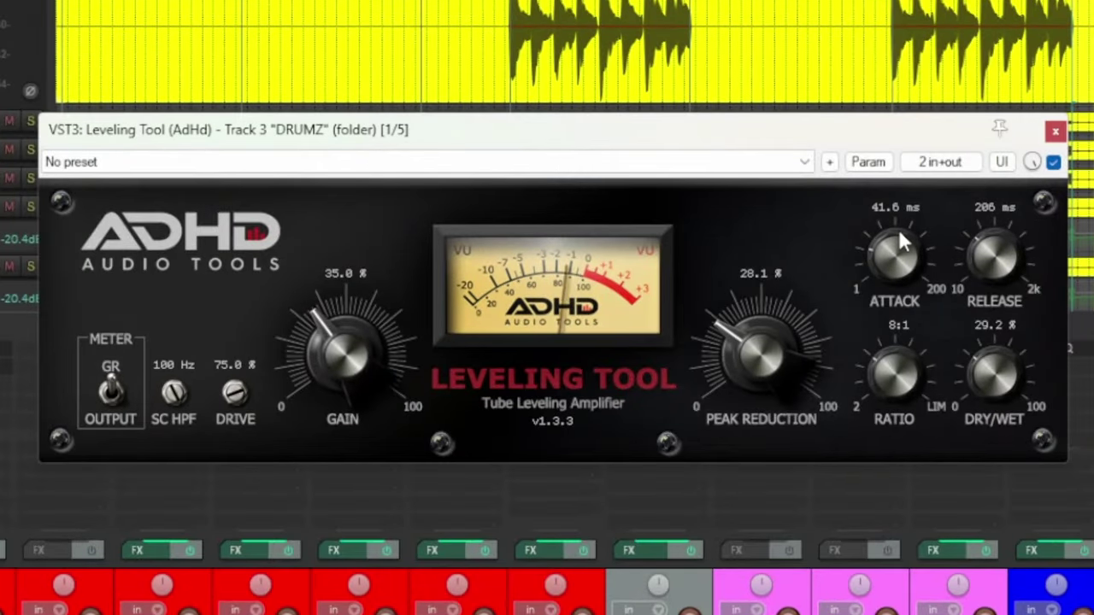
- Tune the Leveling Tool attack, sweeping up to 200 ms and back to about 125 ms
drag(914, 187, 946, 117)
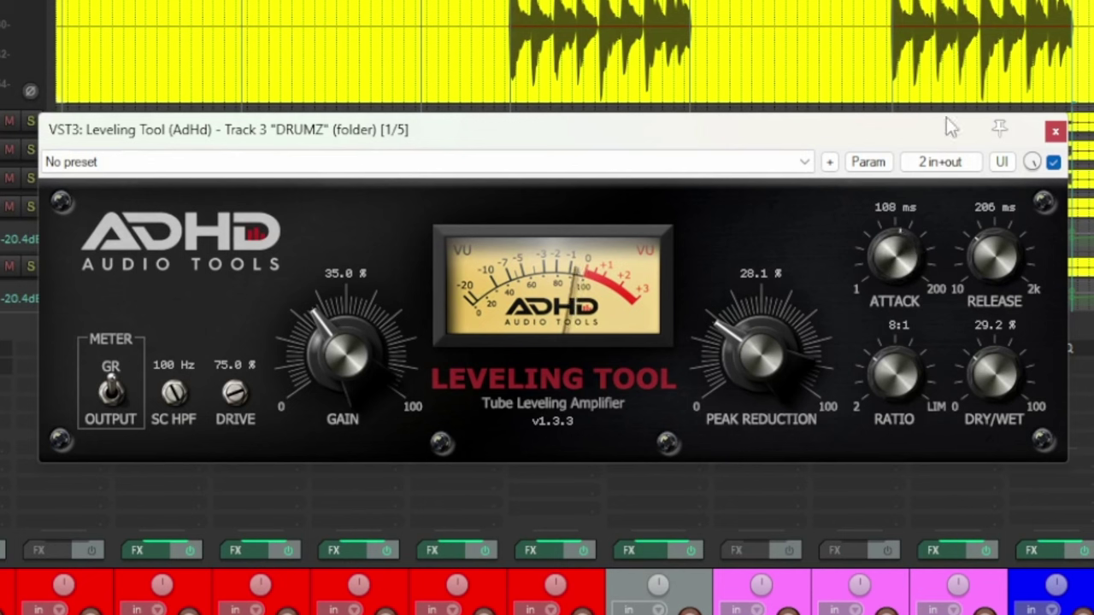
drag(945, 155, 925, 217)
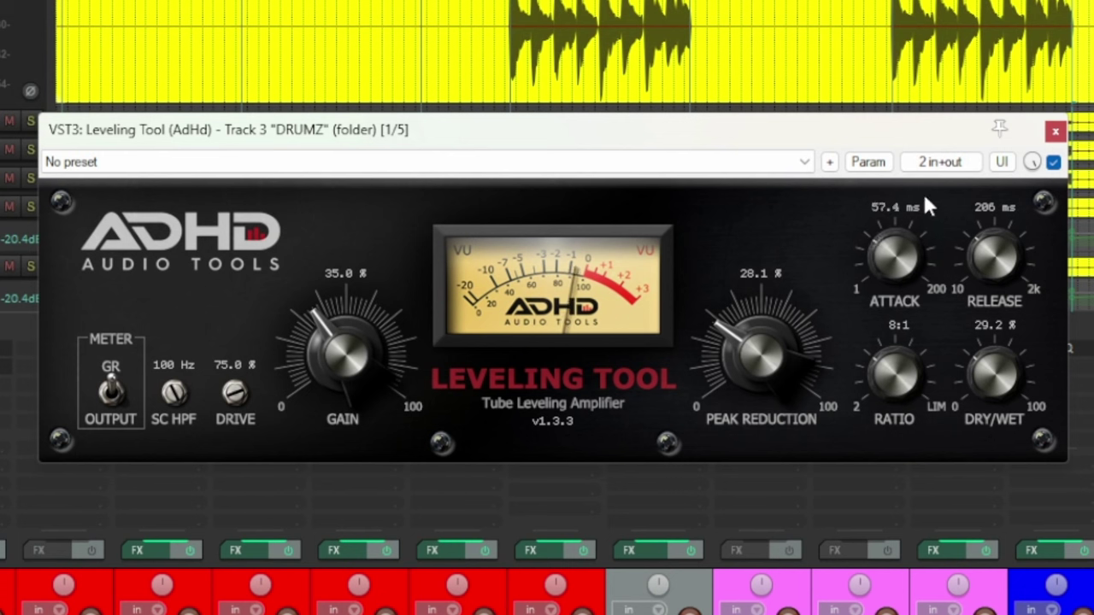
drag(925, 171, 925, 141)
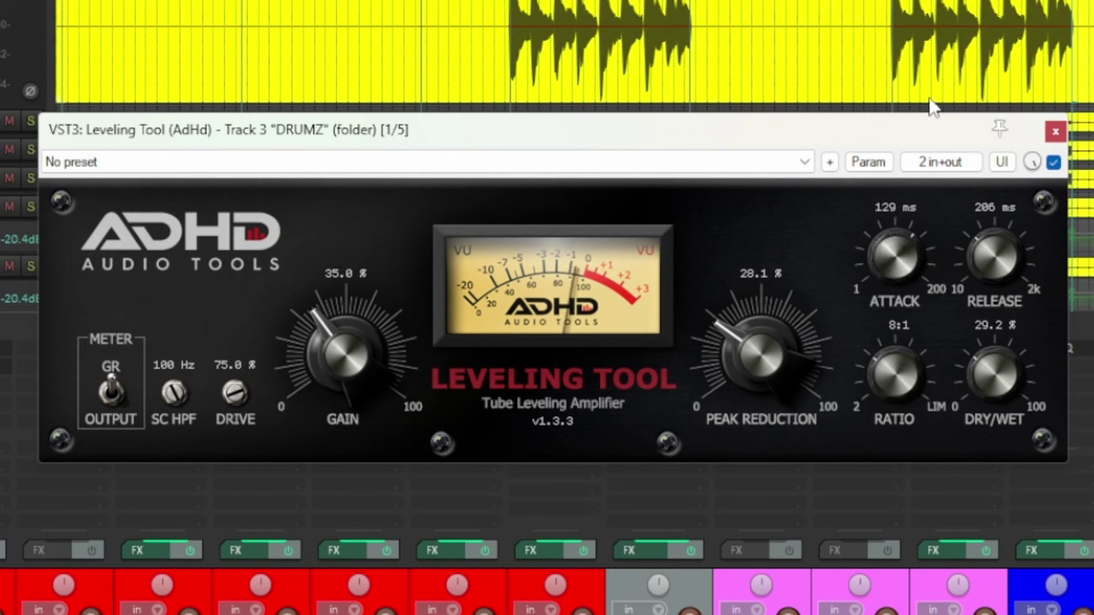
drag(931, 96, 947, 0)
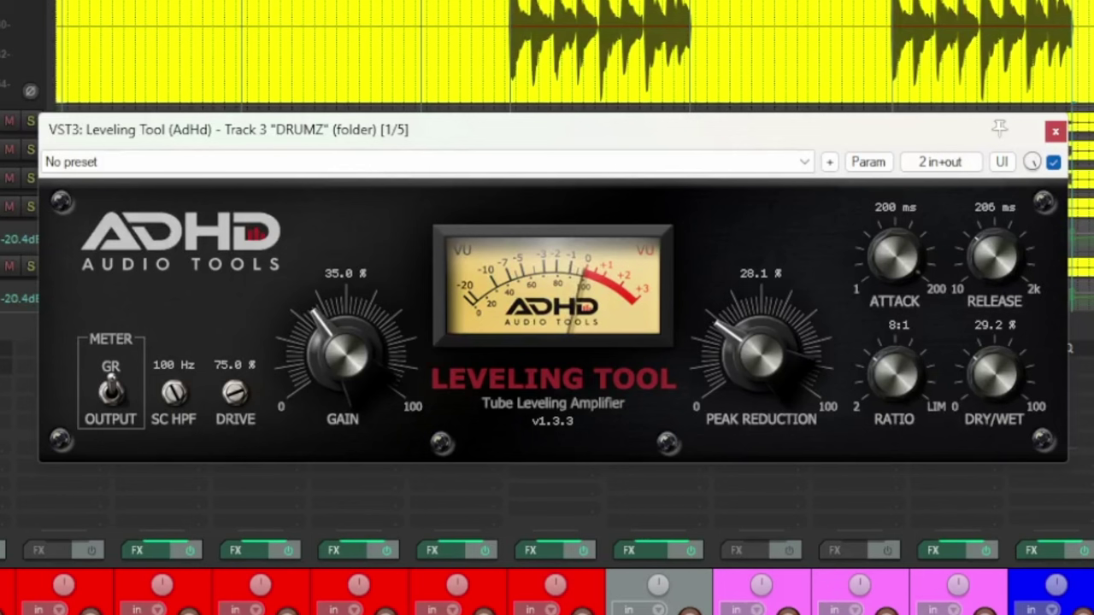
drag(947, 0, 950, 127)
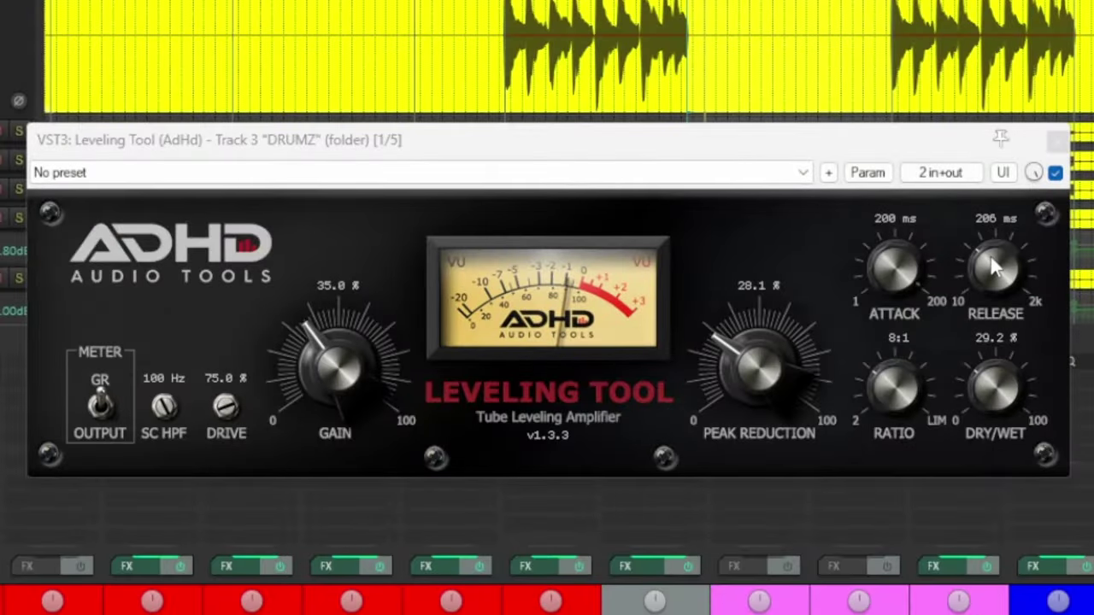
- Rework the DRUMZ Leveling Tool release, trying about 90 ms and 45 ms, then lengthening it
click(991, 267)
drag(992, 267, 997, 353)
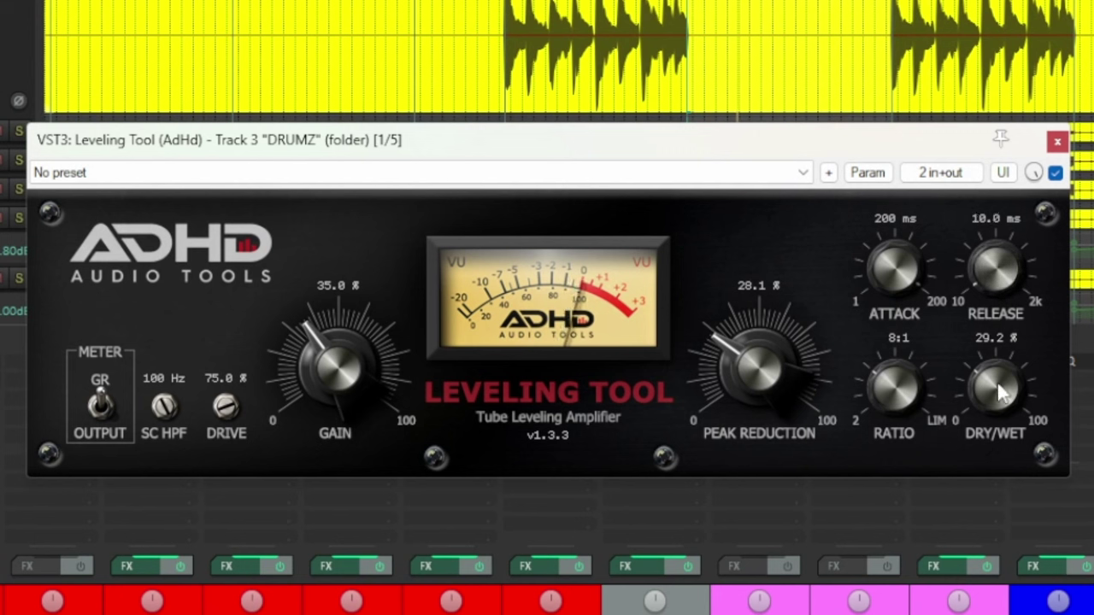
drag(983, 340, 986, 338)
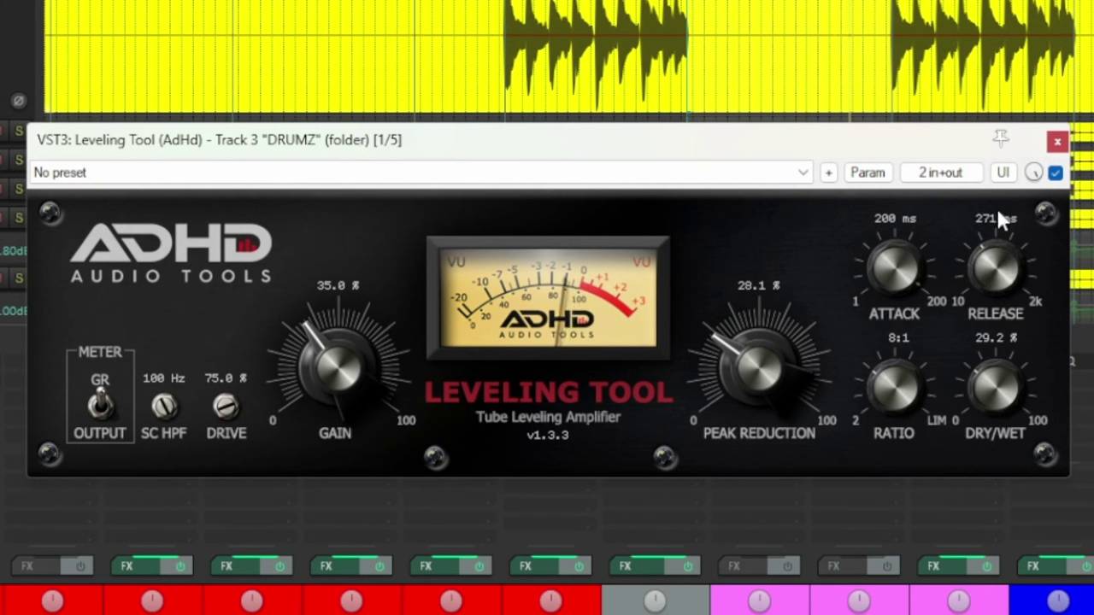
drag(1002, 219, 1008, 171)
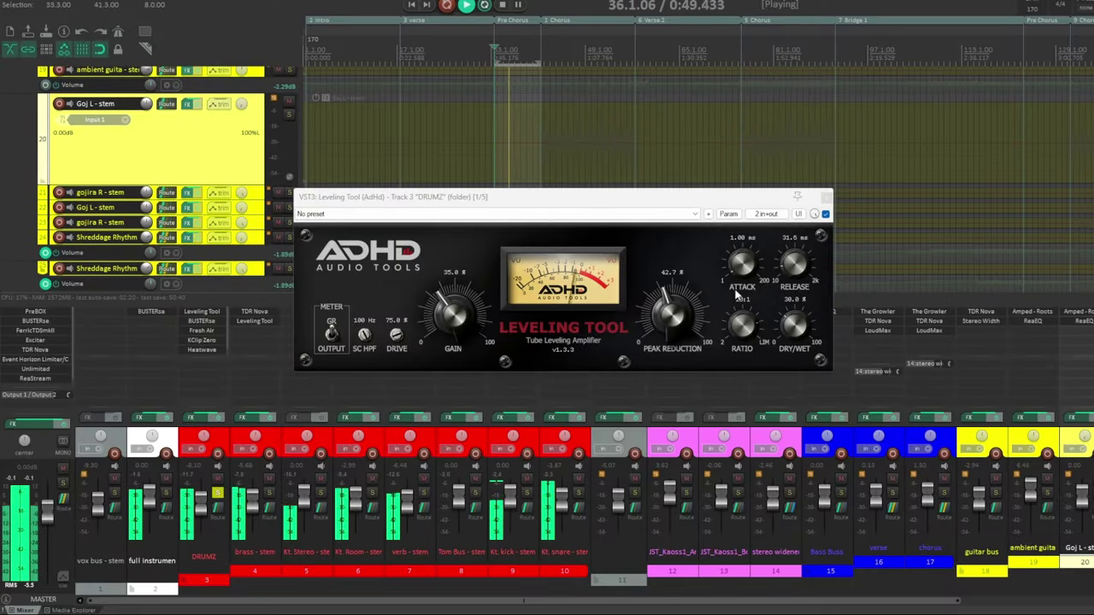
- Raise the Leveling Tool attack to 44.1 ms and shorten the BUSTERse release
drag(740, 290, 746, 257)
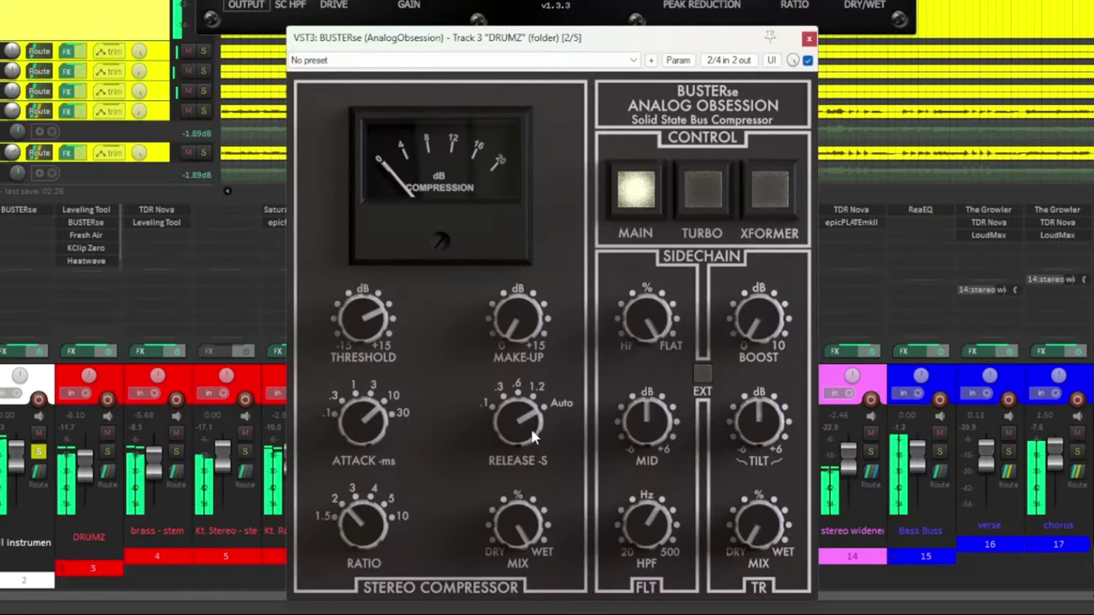
drag(531, 437, 533, 528)
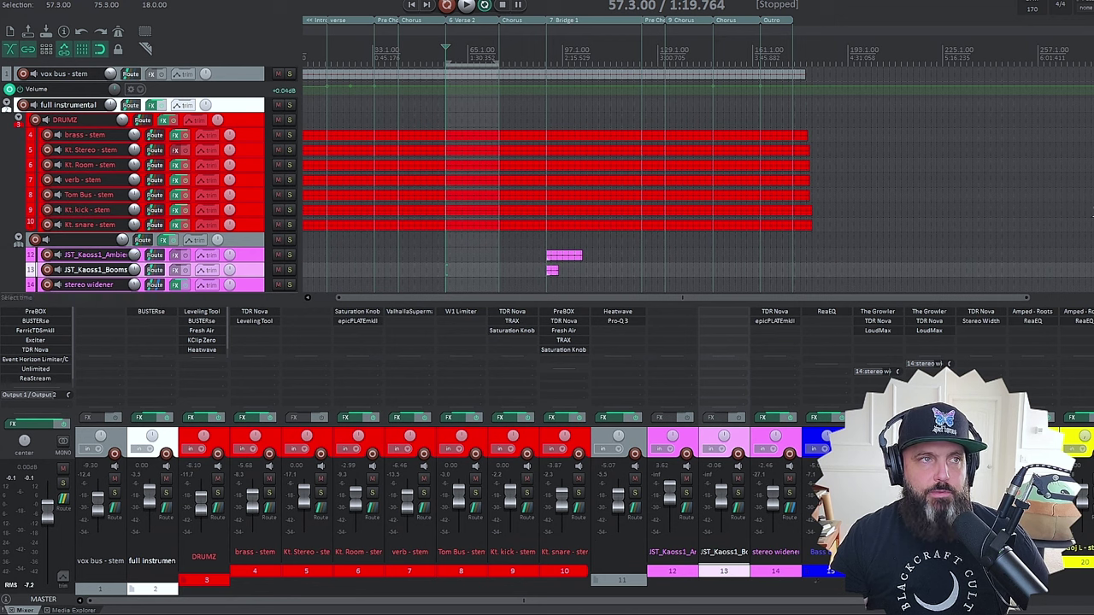
click(467, 6)
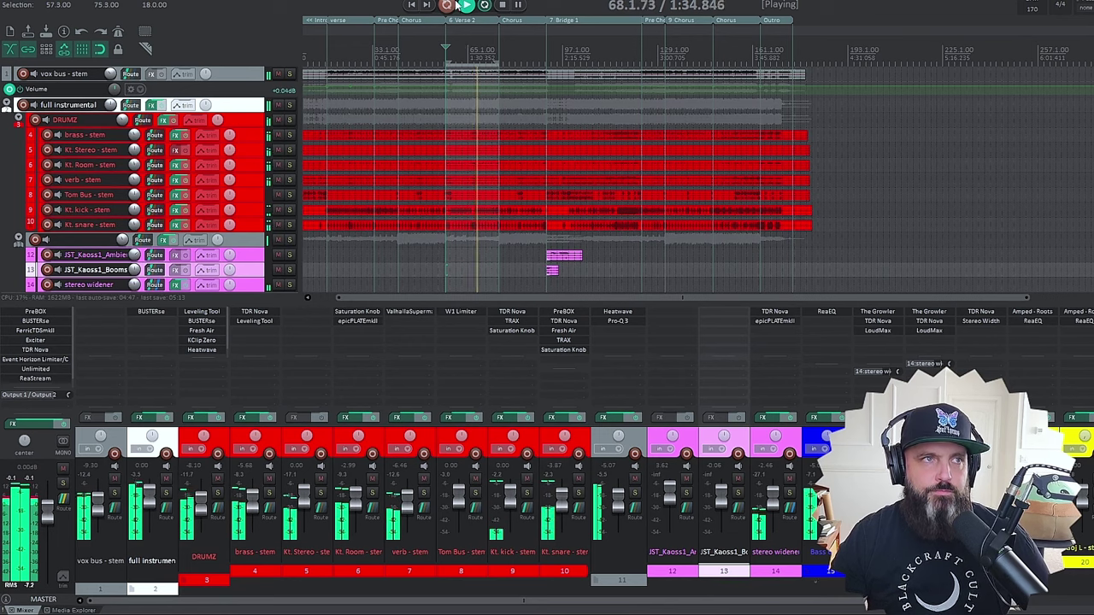
click(503, 5)
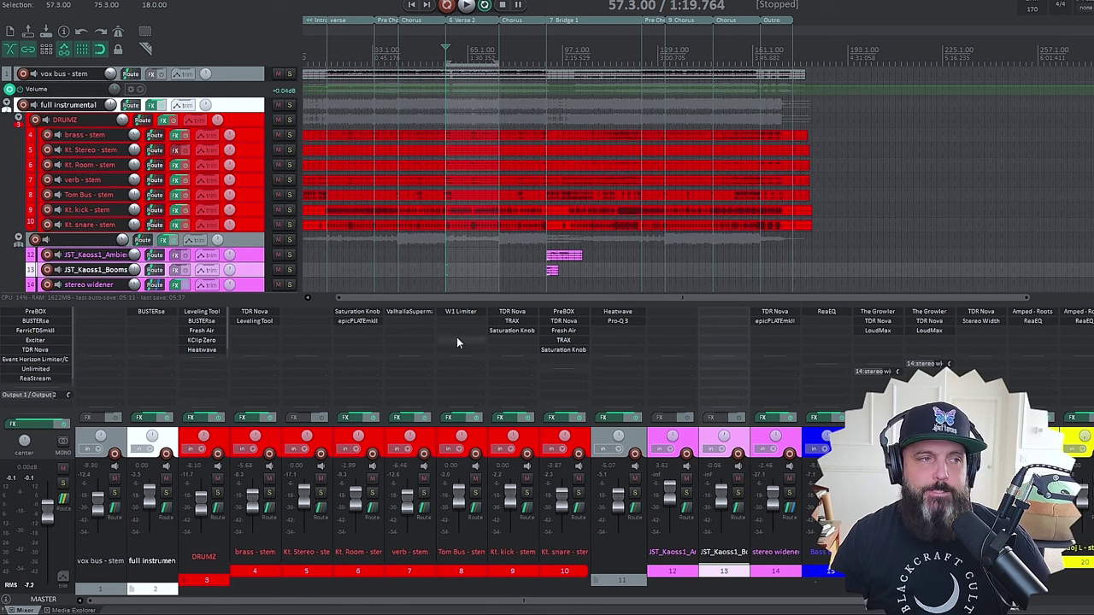
- Solo the DRUMZ bus and audition it, then solo the brass stem during playback
click(218, 494)
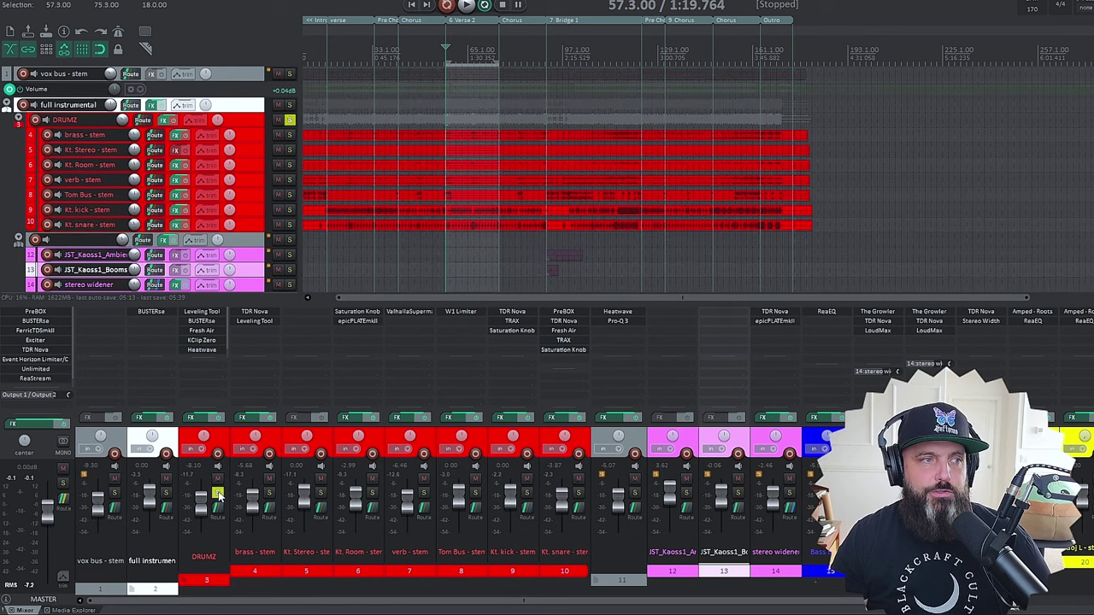
click(464, 6)
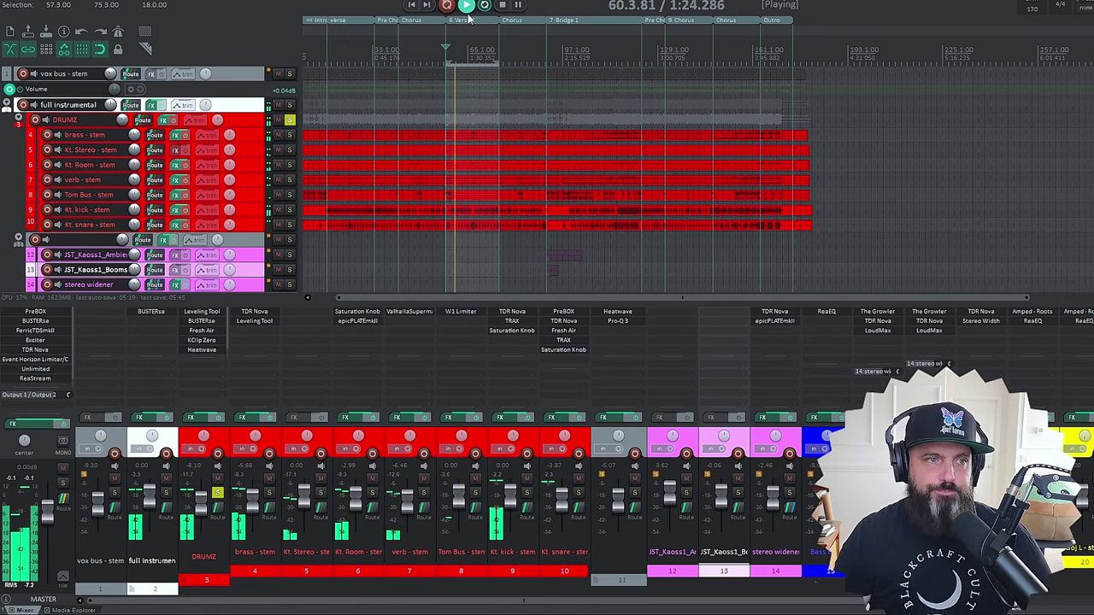
click(499, 6)
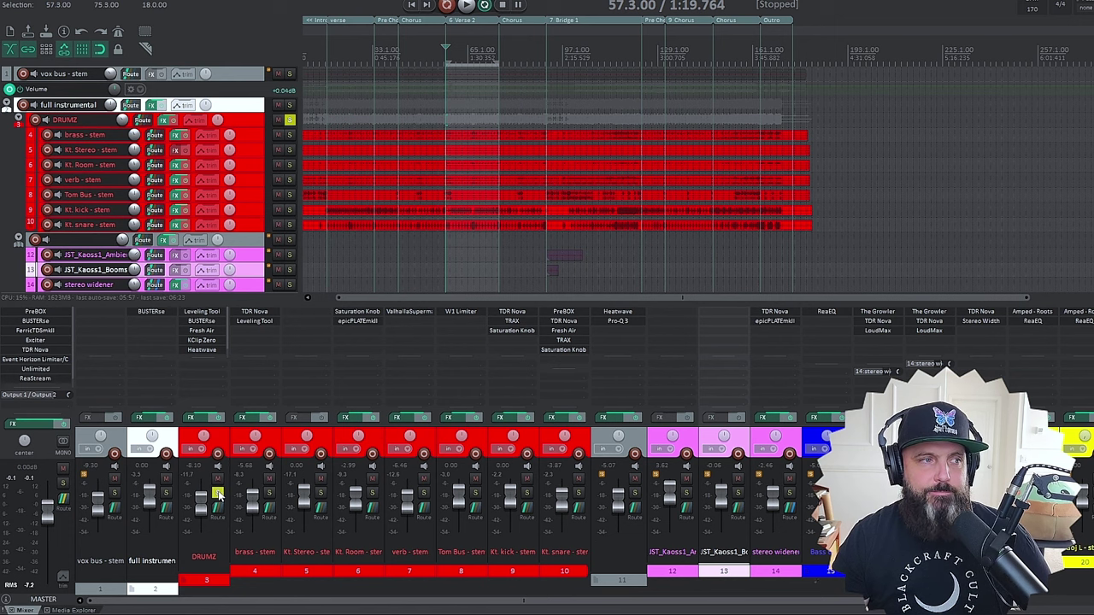
click(466, 5)
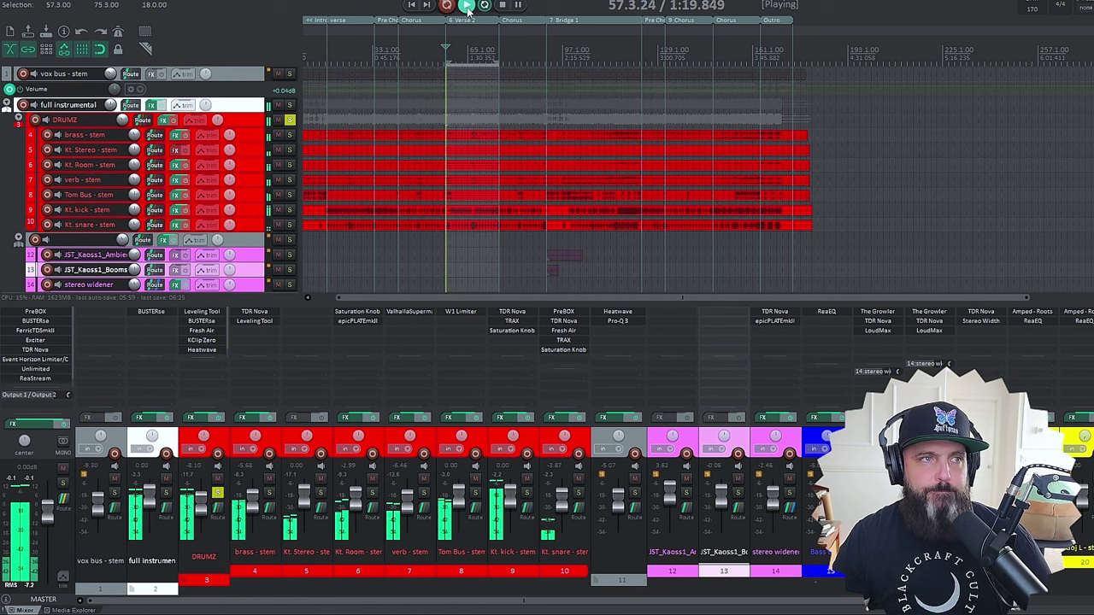
click(269, 493)
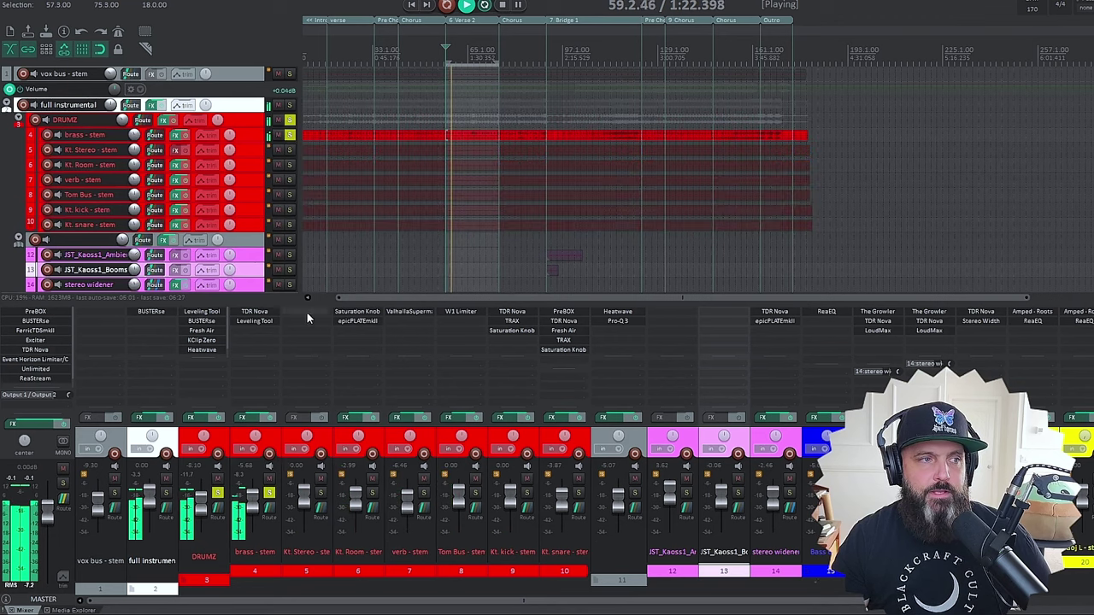
- Show the brass stem's FX chain with TDR Nova and Leveling Tool, then stop playback
click(256, 321)
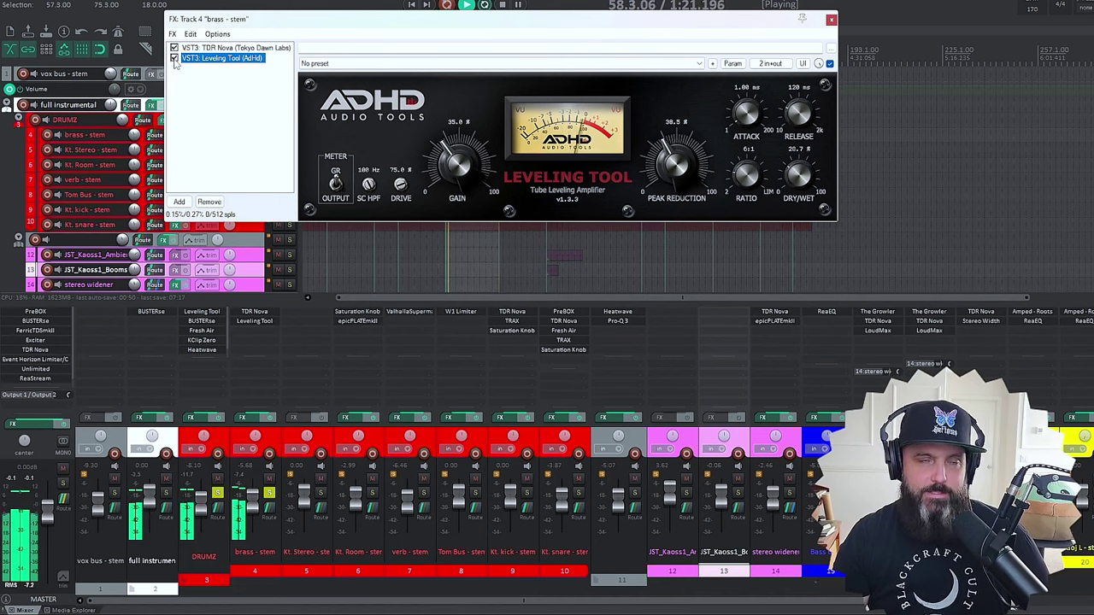
click(669, 244)
key(space)
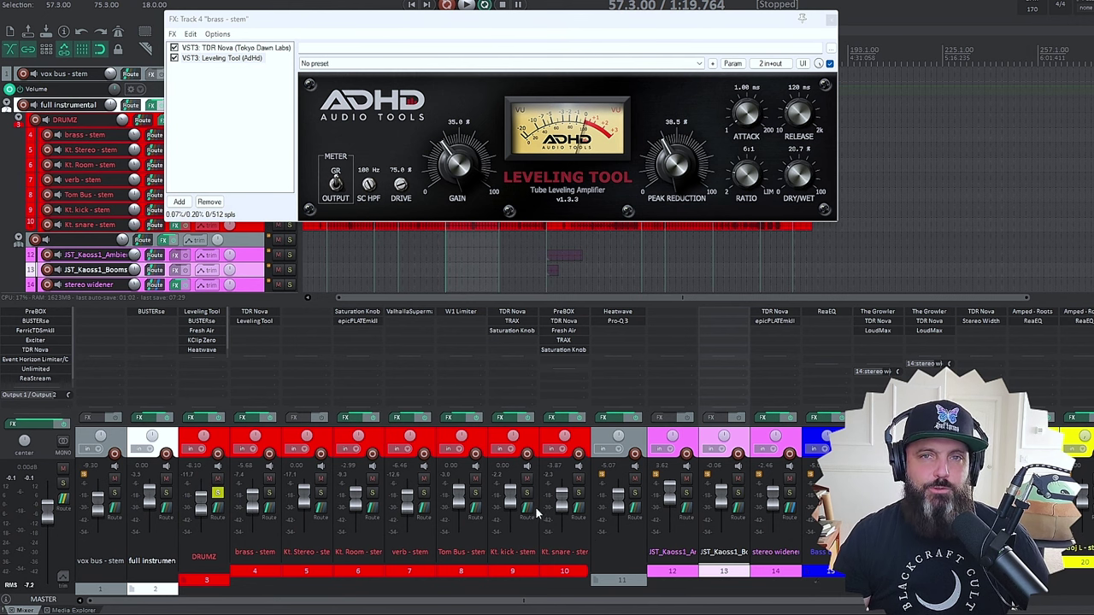
- Display the DRUMZ folder's FX chain with its Leveling Tool and play the drums
click(191, 417)
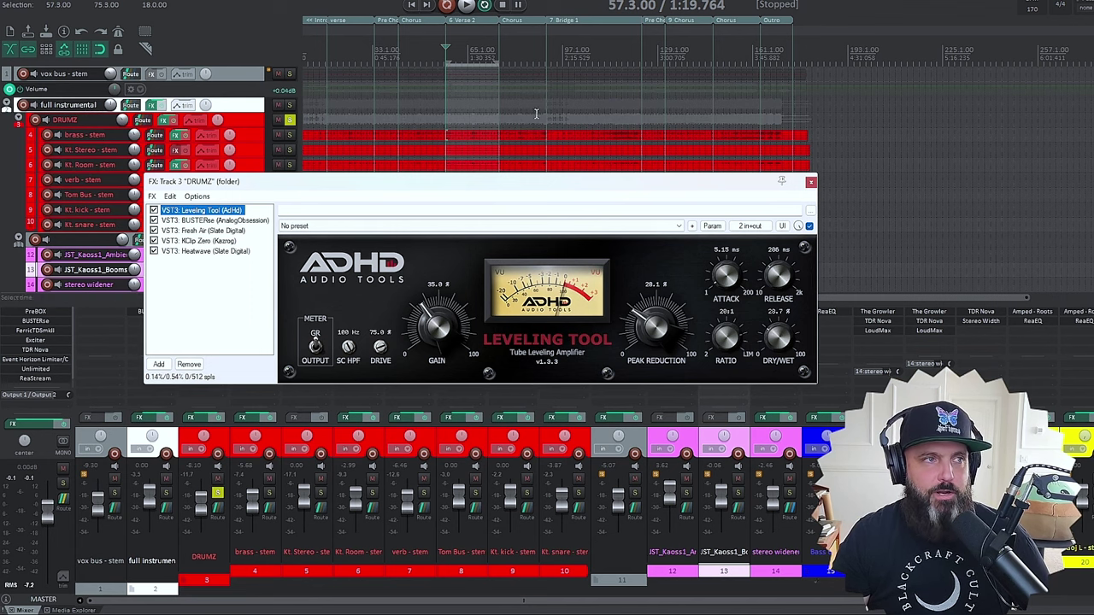
click(465, 5)
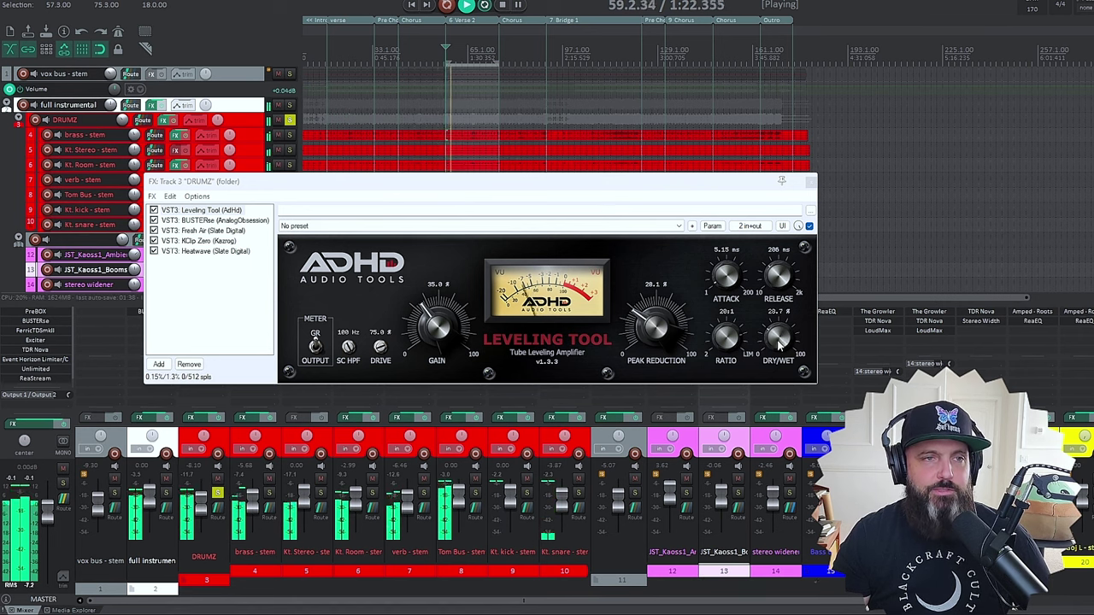
click(779, 341)
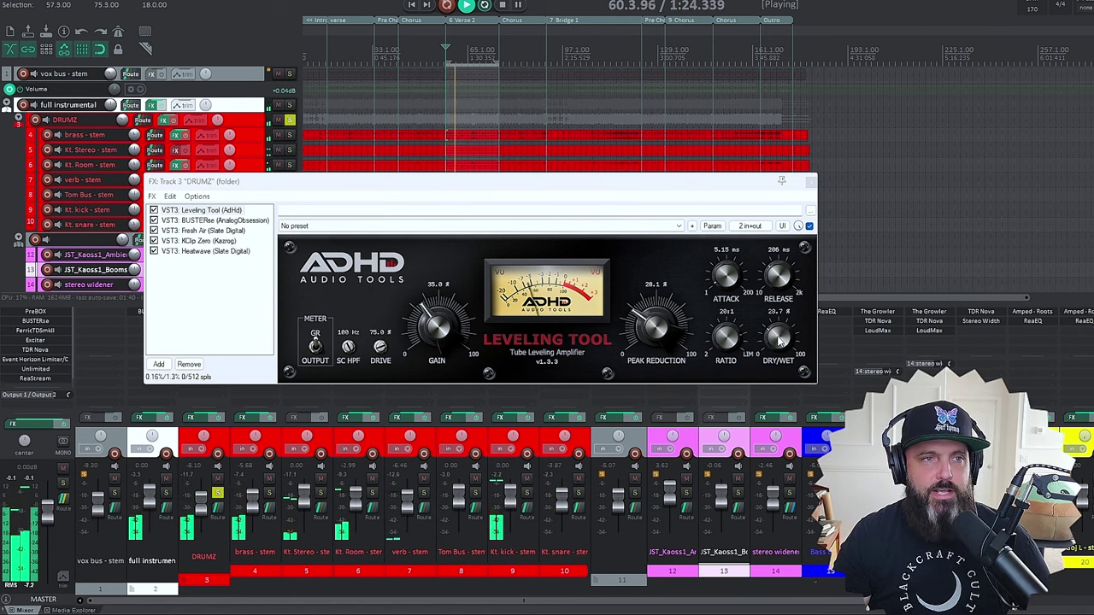
- Push the DRUMZ Leveling Tool dry/wet to 100%, then bring it back to about 29%
drag(780, 340, 786, 90)
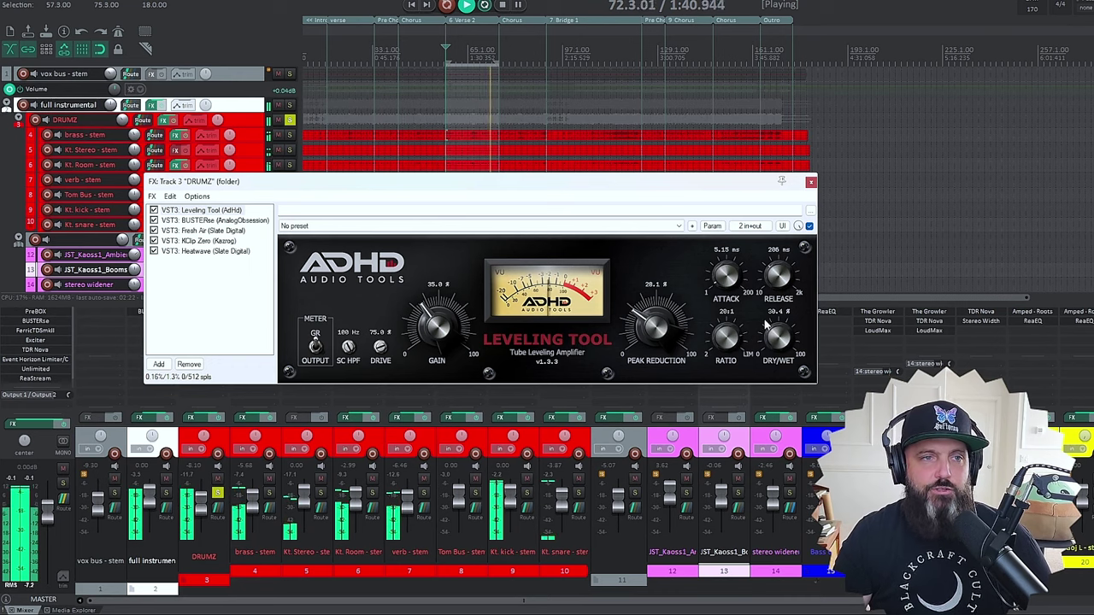
drag(778, 339, 785, 273)
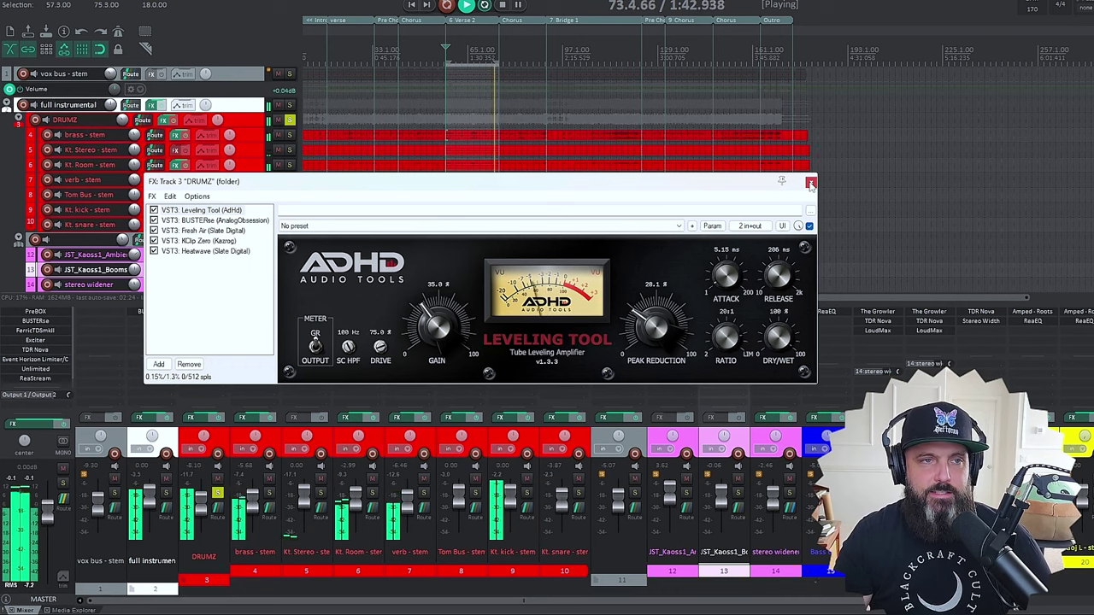
drag(810, 182, 779, 291)
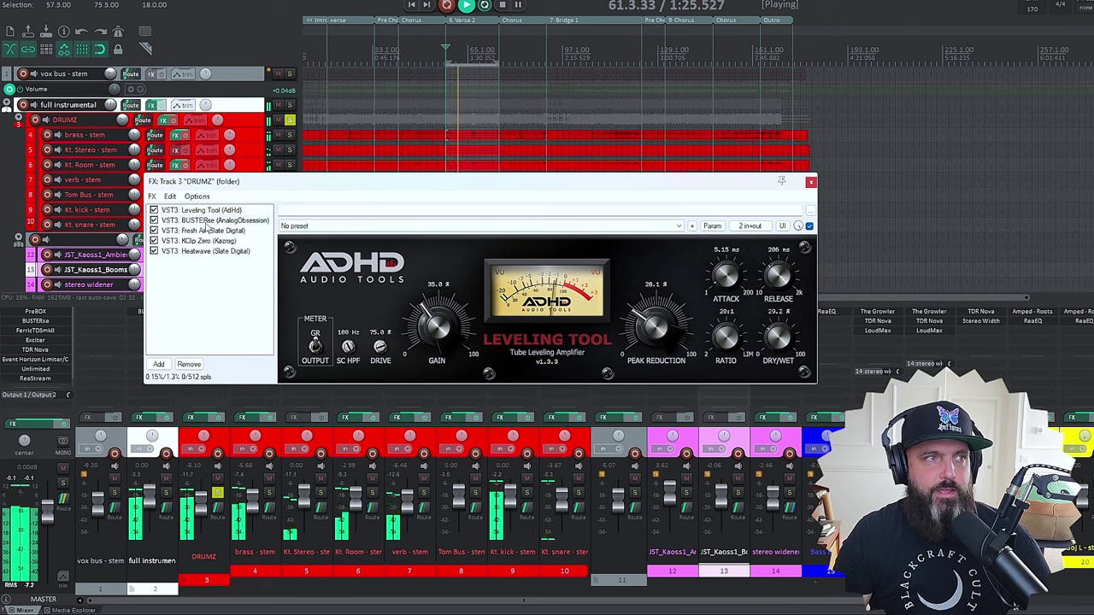
- Select BUSTERse in the DRUMZ chain and lower its threshold, then ease it slightly back up
click(212, 220)
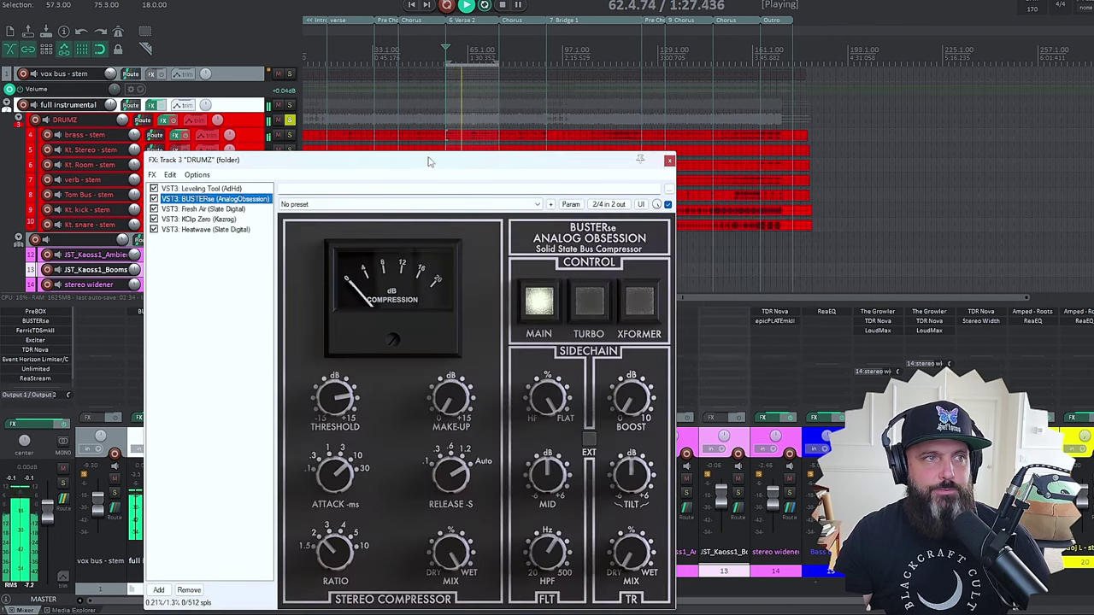
drag(427, 163, 494, 96)
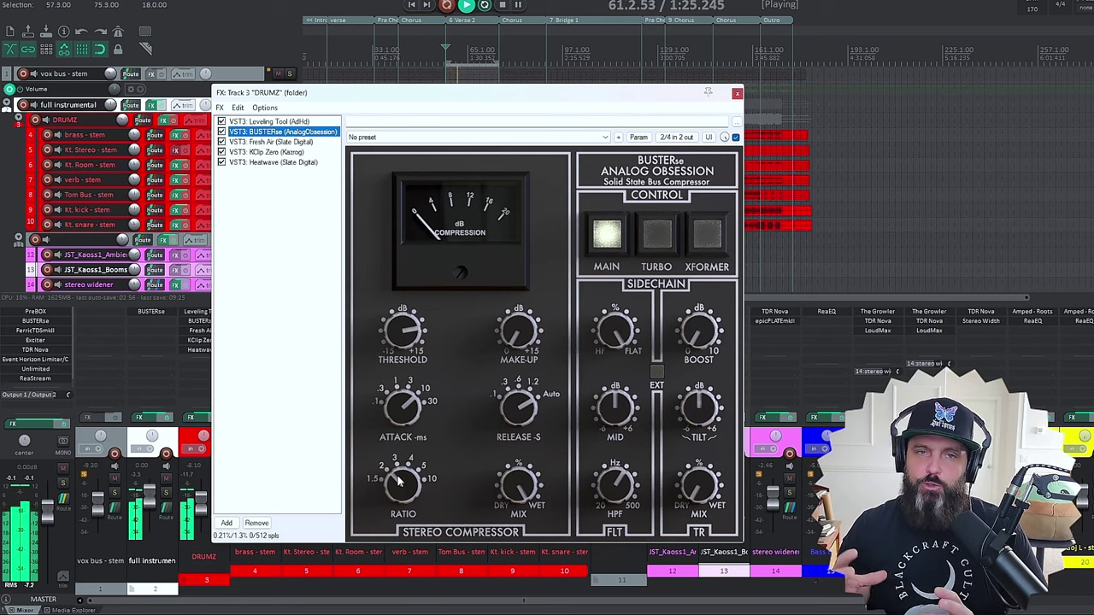
drag(406, 340, 417, 431)
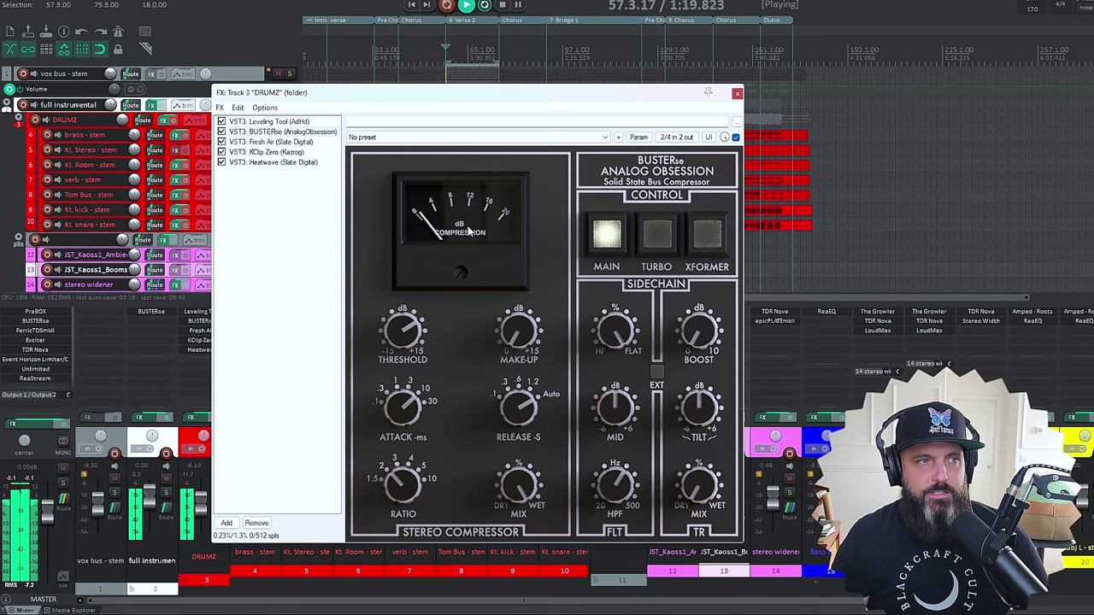
drag(400, 333, 398, 327)
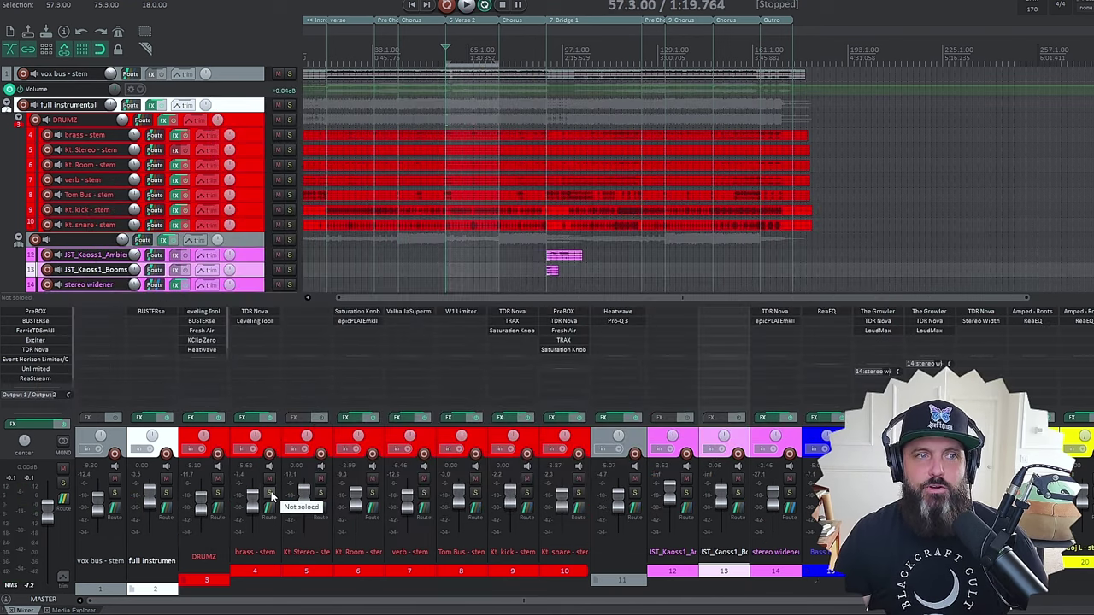
- Start playback and bring up the LoudMax limiter on track 16 'verse', centred on screen
scroll(698, 493, right, 4)
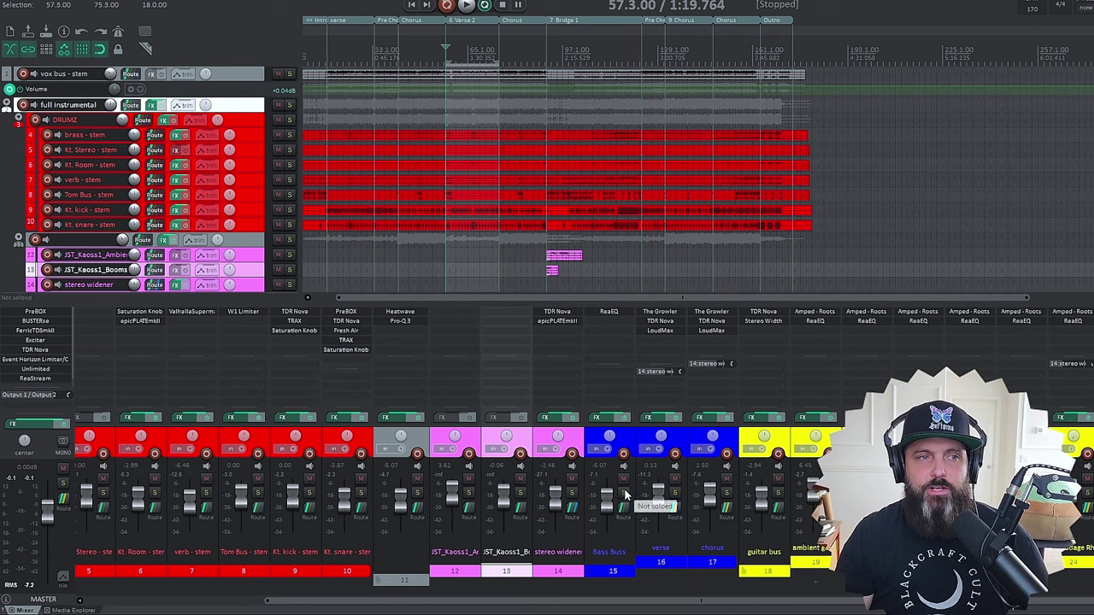
key(space)
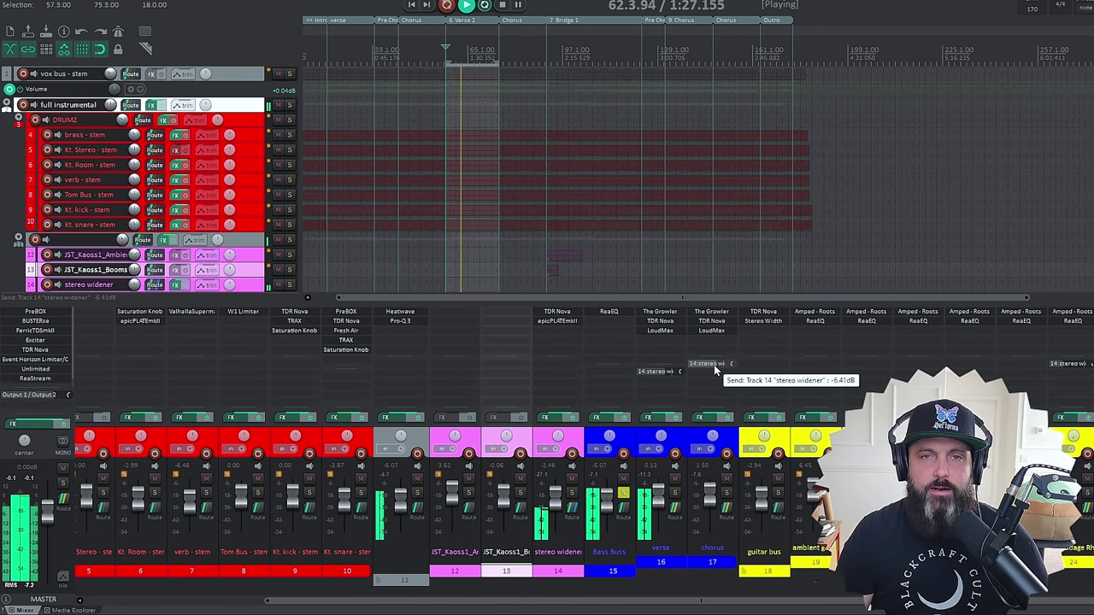
click(658, 339)
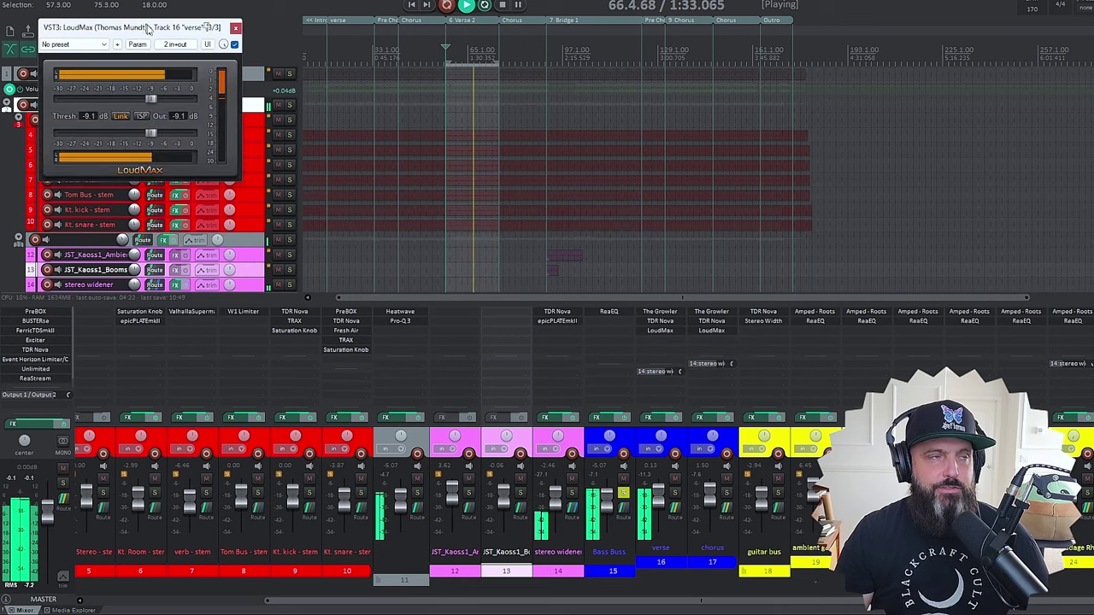
drag(141, 34, 553, 189)
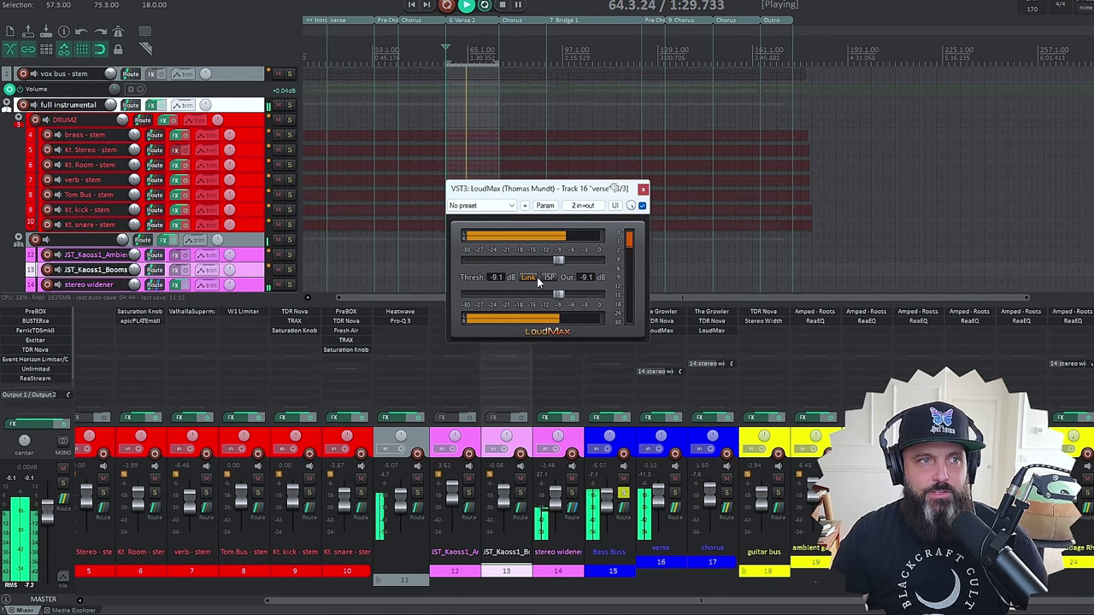
- Raise the verse LoudMax threshold to 0.0 dB, then pull it back down to about -9.2 dB
drag(558, 260, 611, 260)
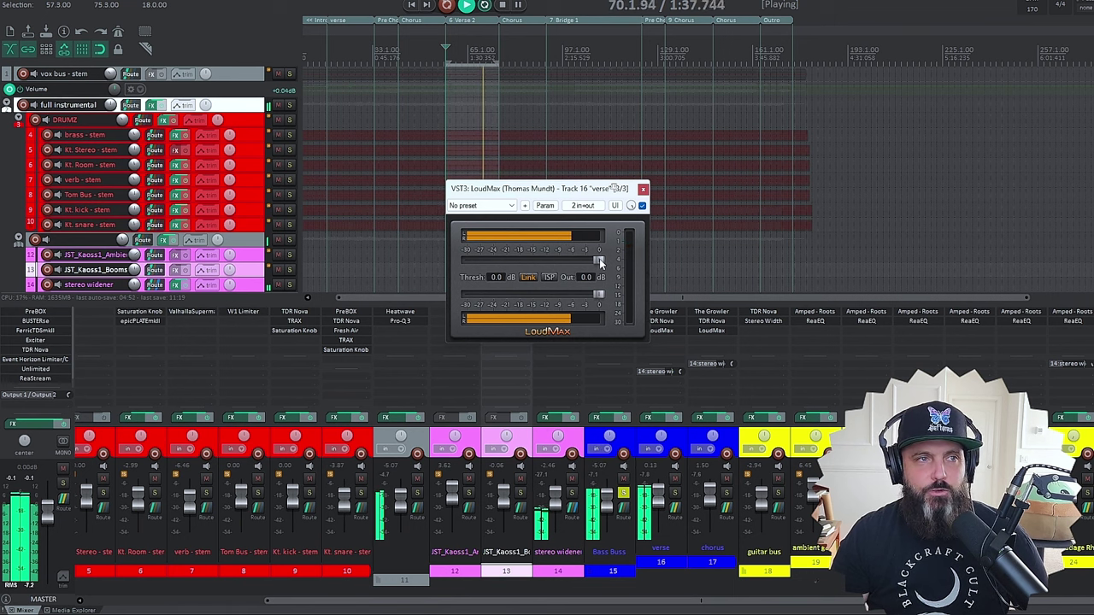
drag(599, 259, 559, 270)
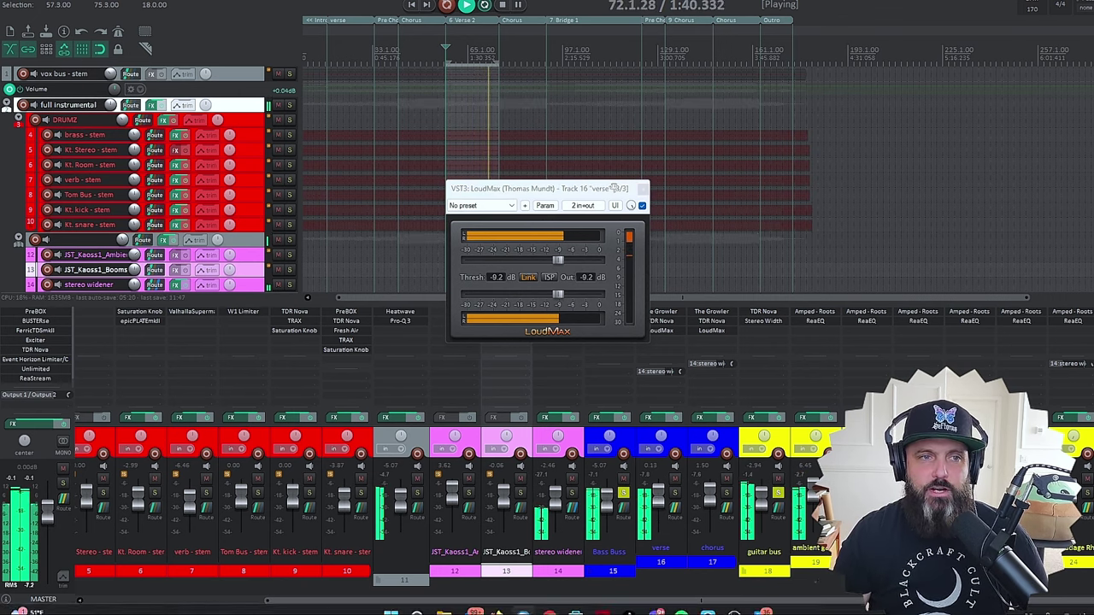
- Bypass the verse LoudMax to compare, and reset the Bass Buss volume to 0.00 dB
scroll(603, 500, up, 4)
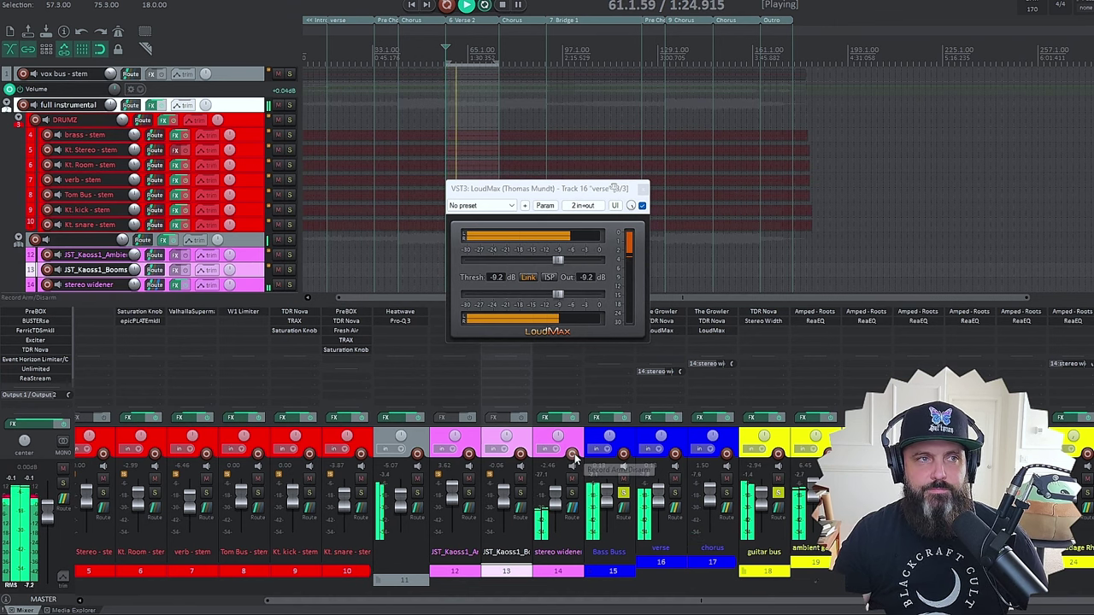
click(642, 206)
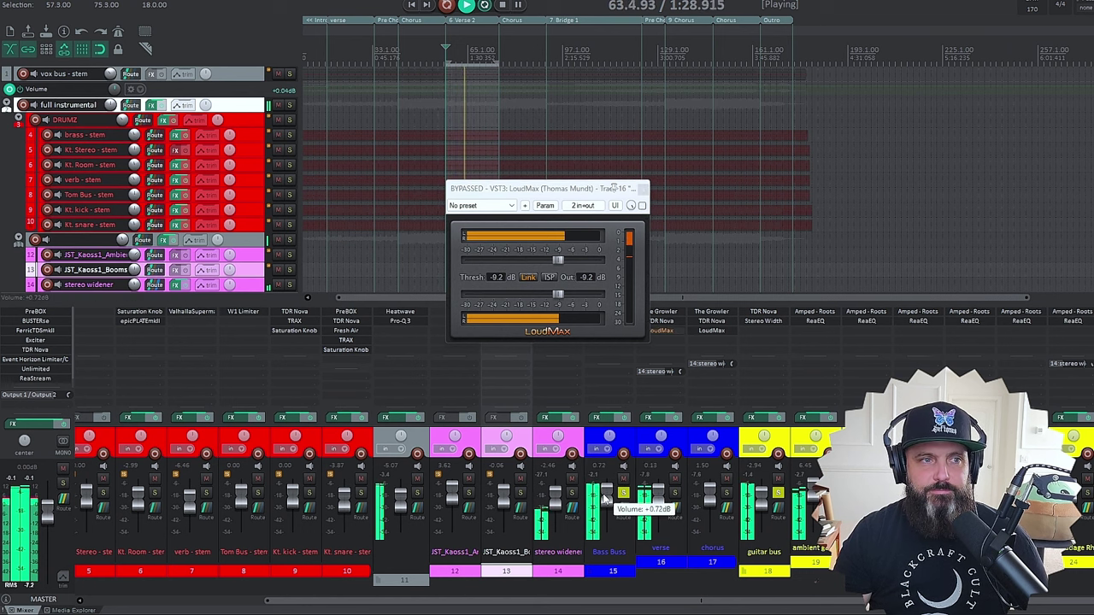
scroll(603, 500, down, 1)
double_click(604, 499)
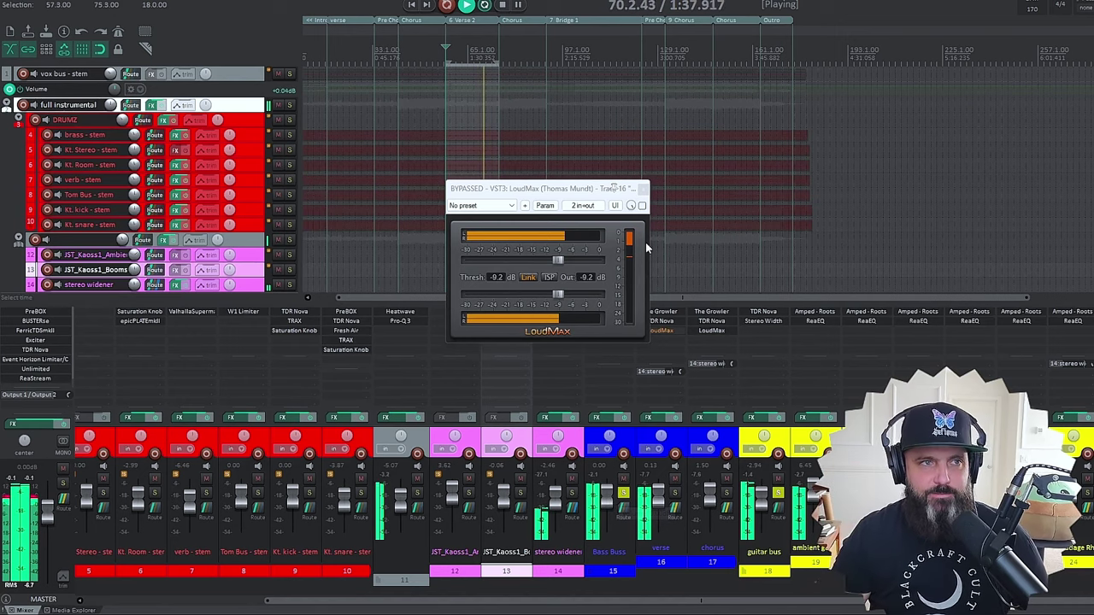
- Re-enable LoudMax with a -9.5 dB threshold, then stop playback and close its window
click(642, 206)
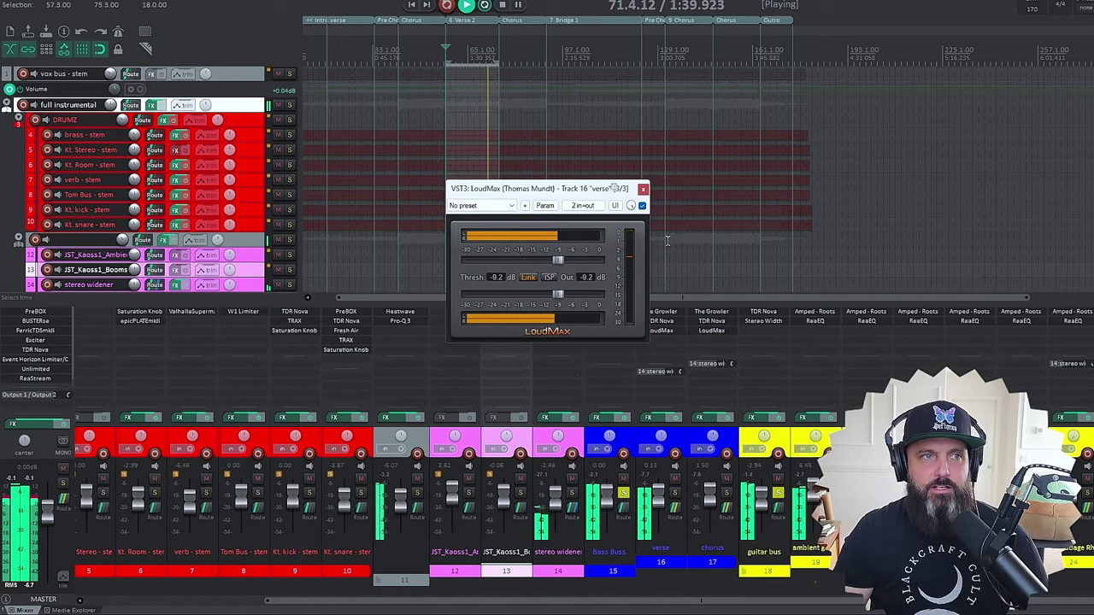
drag(558, 261, 556, 262)
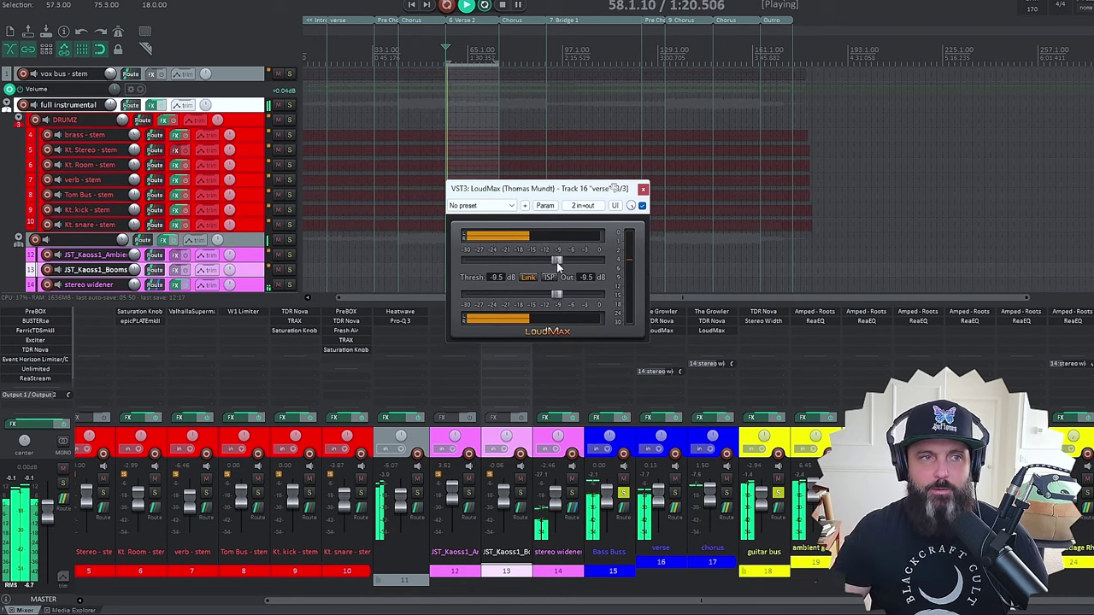
key(space)
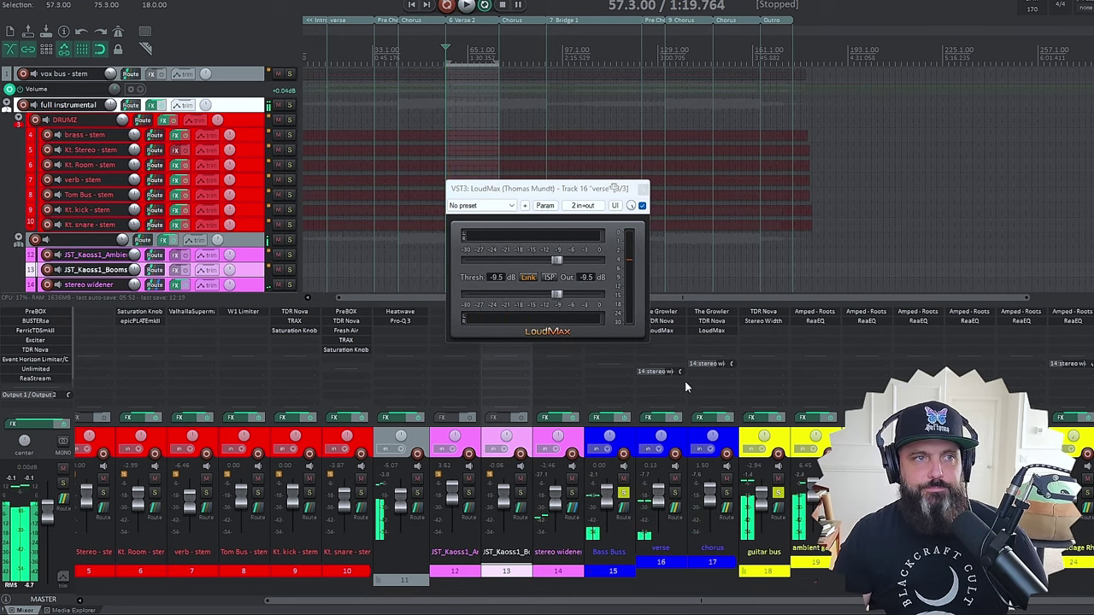
key(Escape)
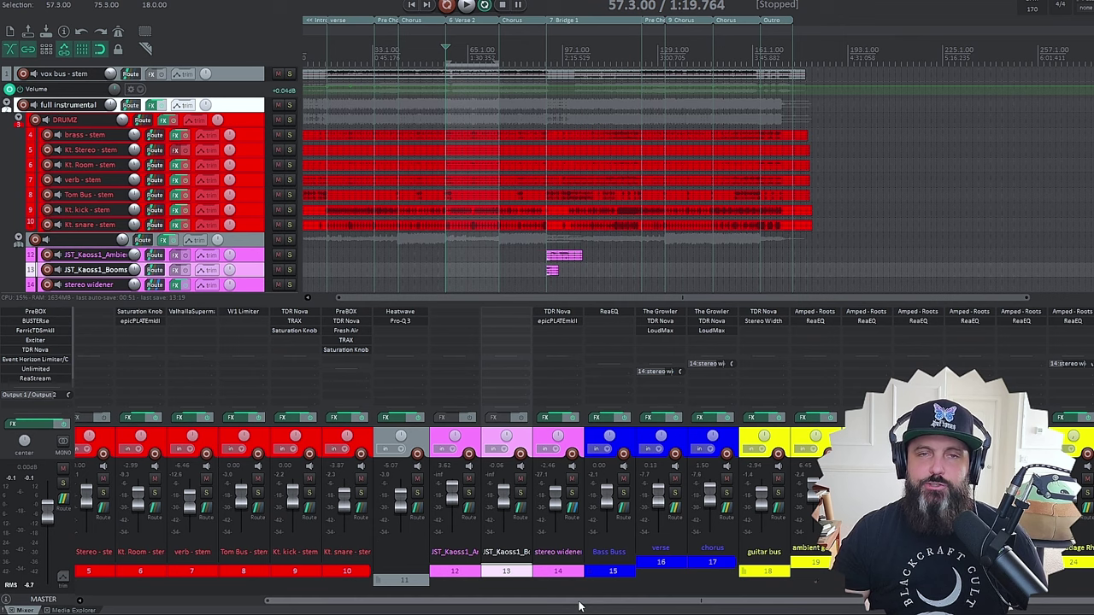
- Render the Goj L guitar stem to a mono stem, then undo to remove the new track
scroll(664, 200, up, 2)
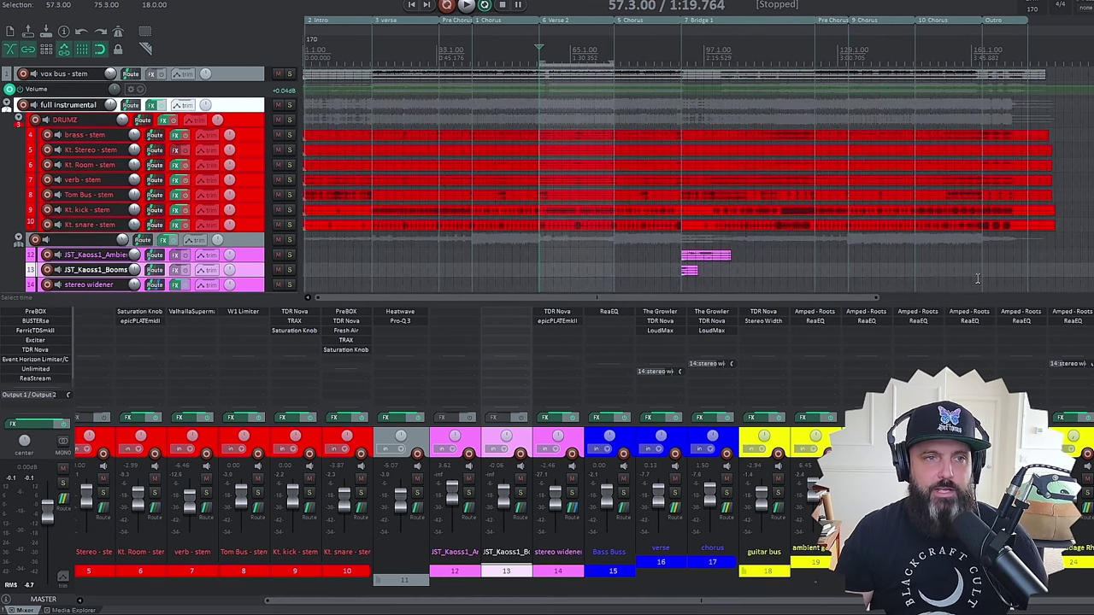
scroll(444, 157, down, 10)
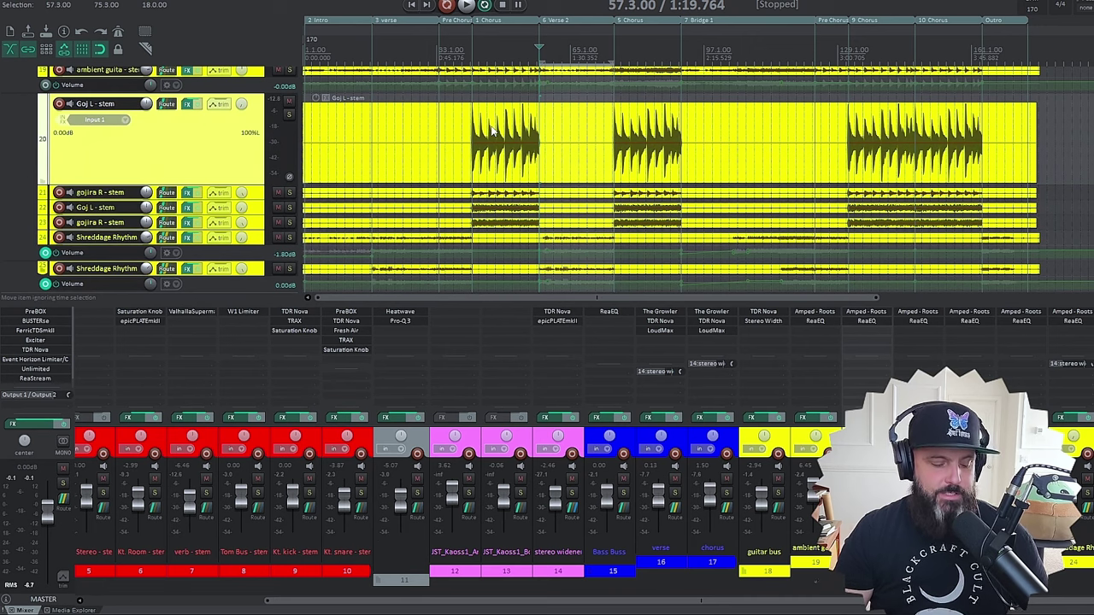
scroll(492, 130, up, 5)
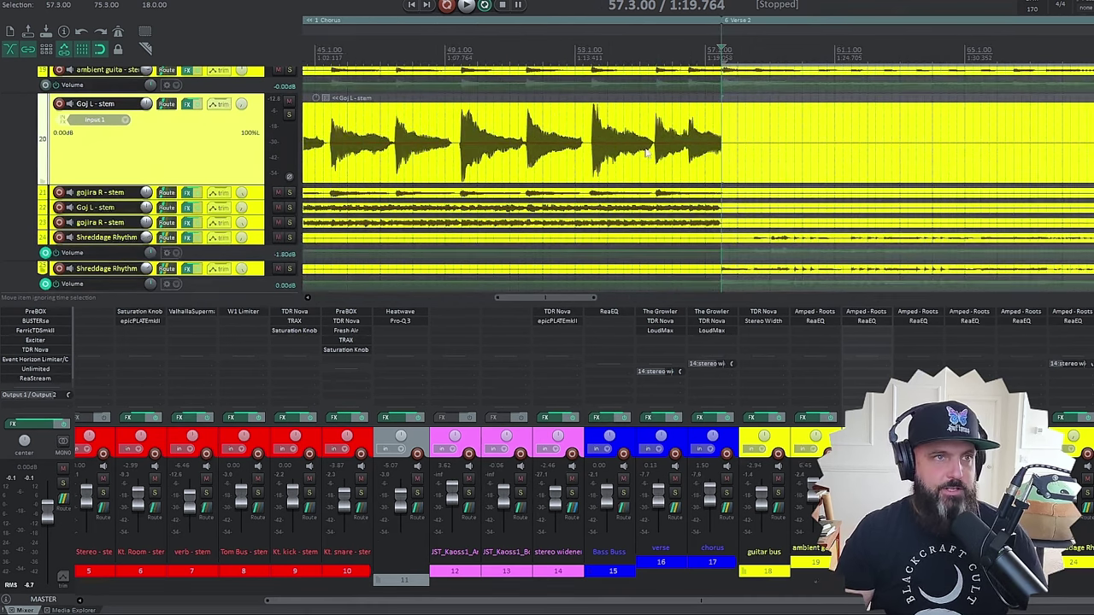
scroll(624, 149, down, 2)
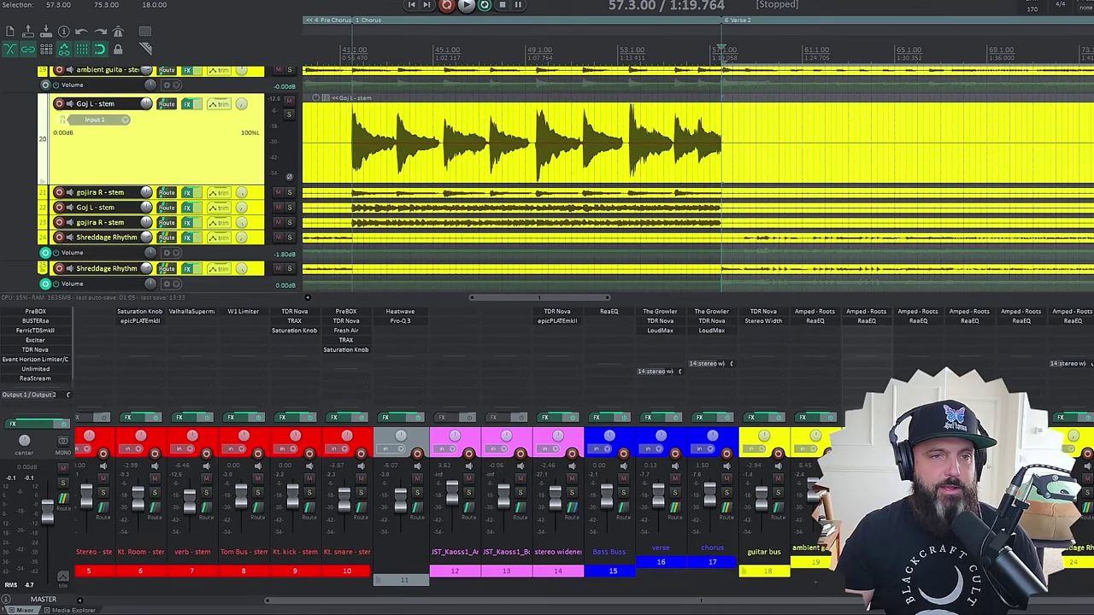
right_click(568, 198)
click(677, 199)
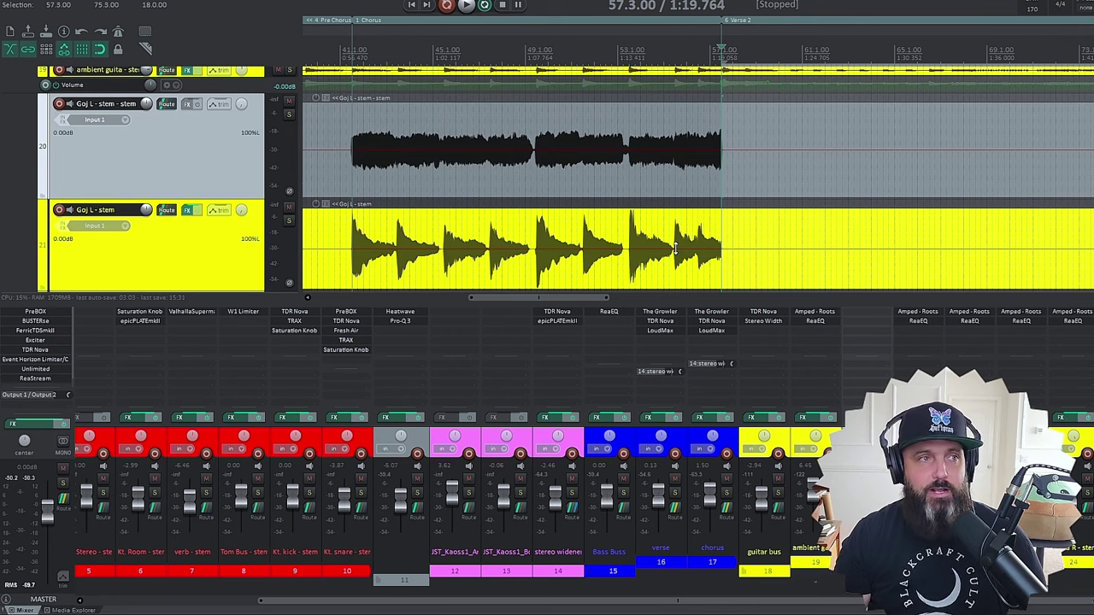
key(ctrl+z)
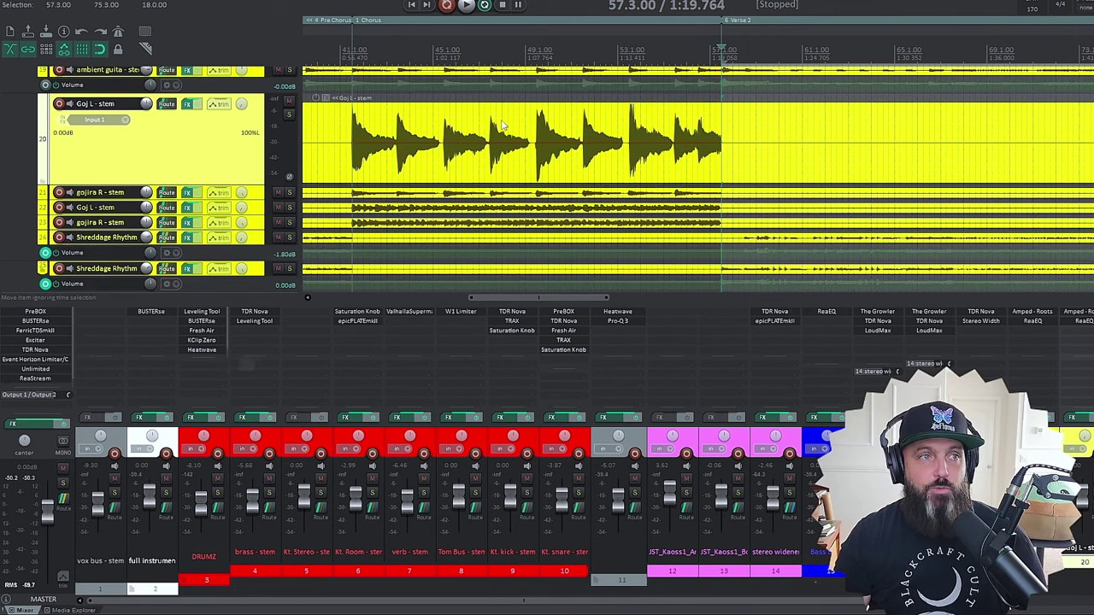
click(139, 417)
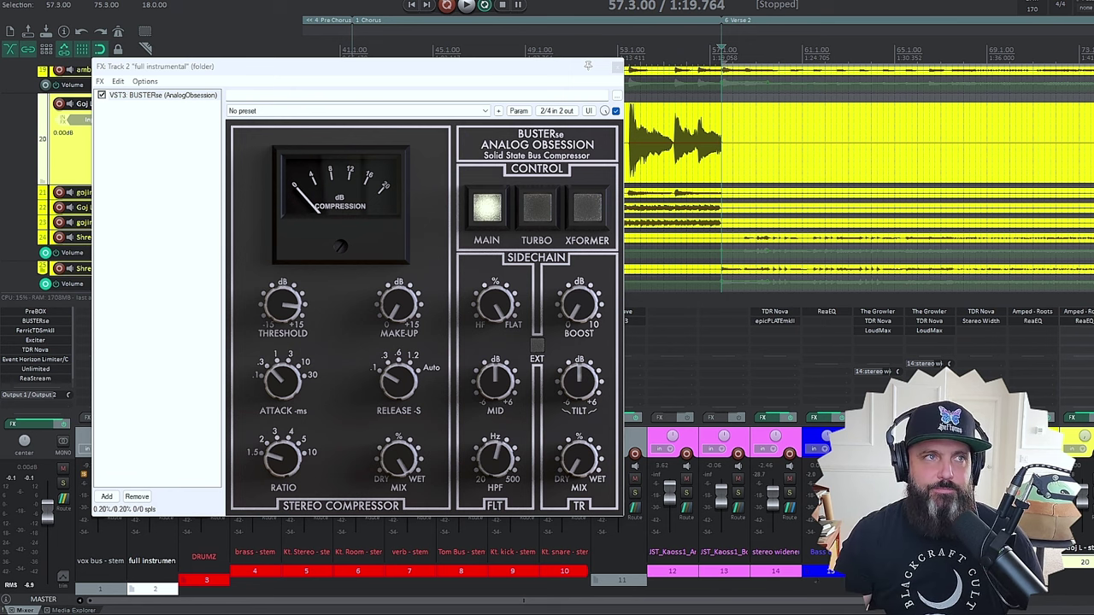
click(466, 5)
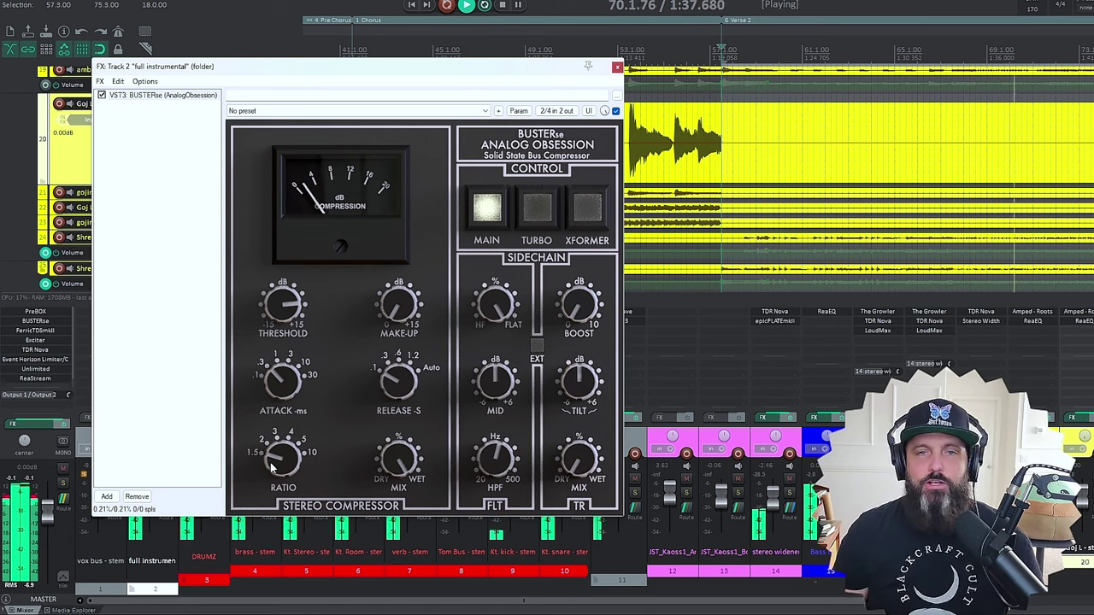
click(503, 5)
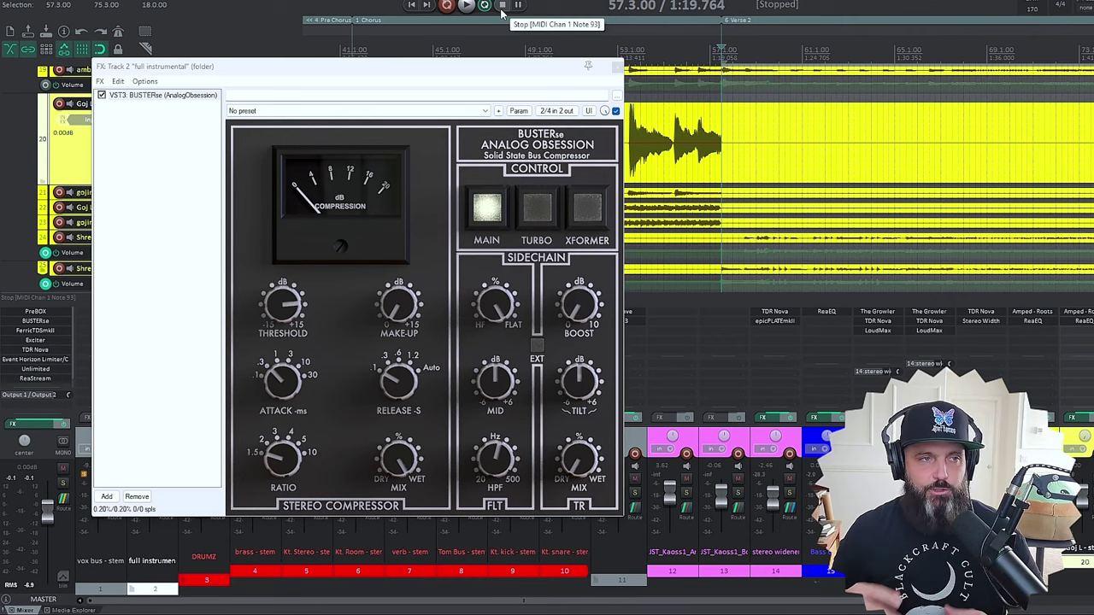
- Close the instrumental bus compressor and adjust the master BUSTERse threshold while the mix plays
click(618, 66)
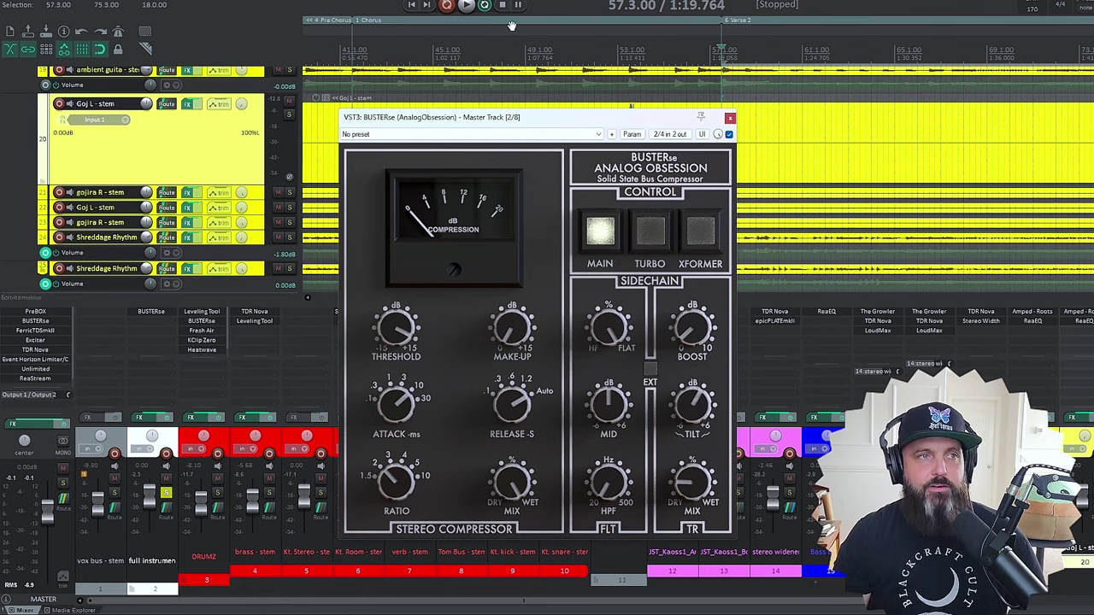
click(466, 6)
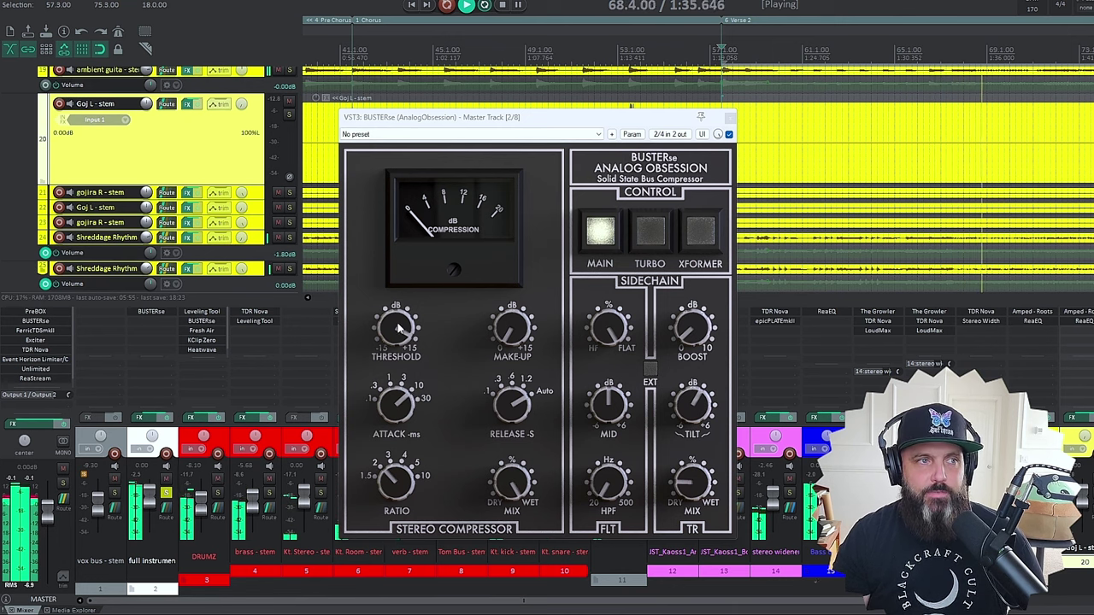
drag(397, 329, 410, 352)
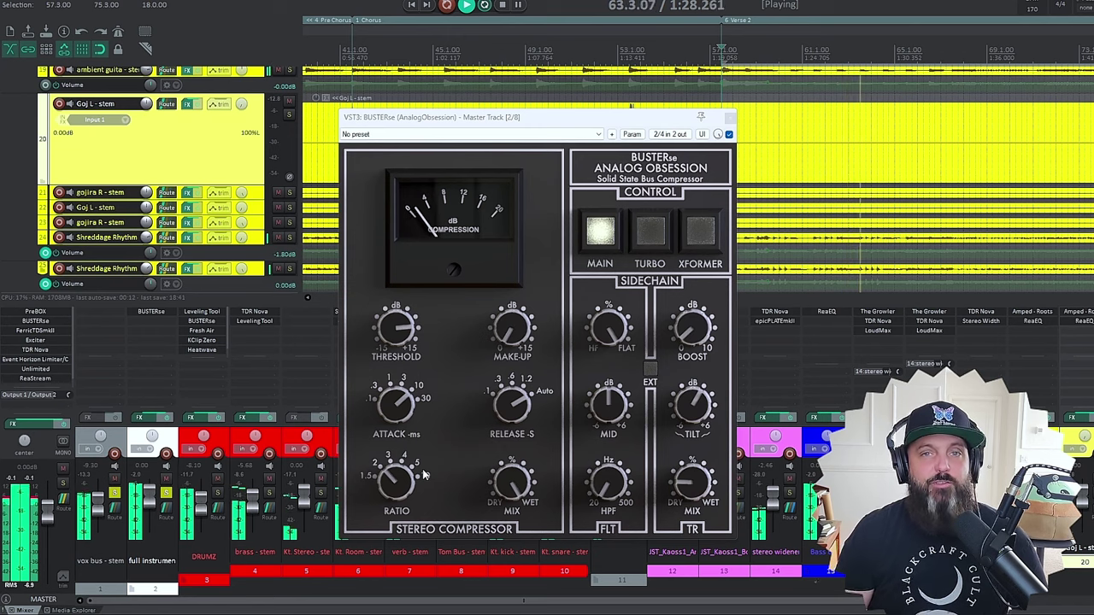
click(502, 6)
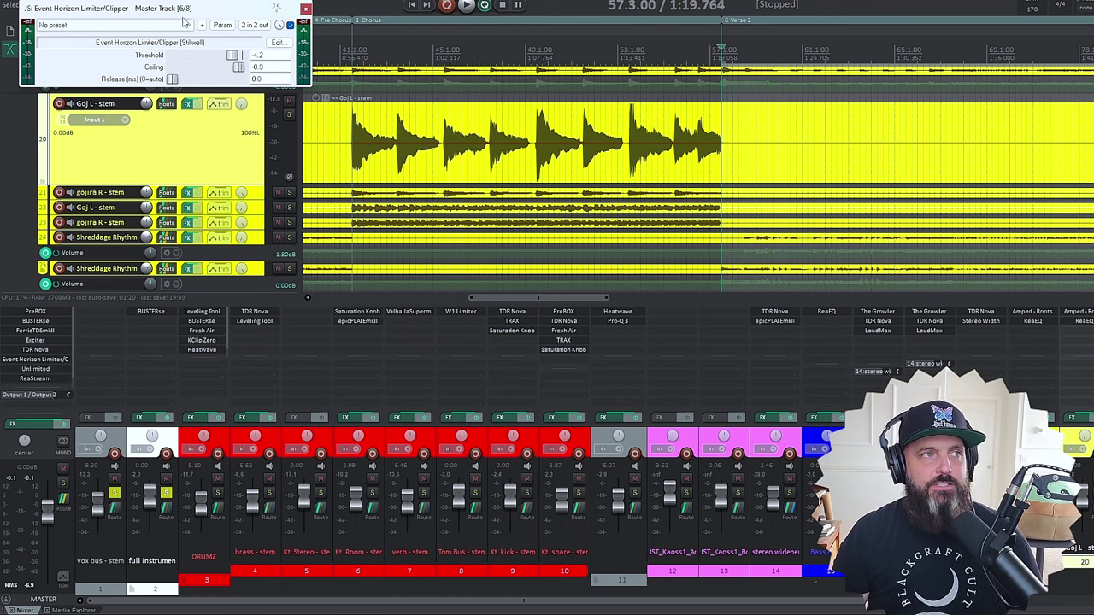
- During playback, A/B the master's Event Horizon limiter, leave it enabled and close its window
drag(192, 12, 302, 103)
key(space)
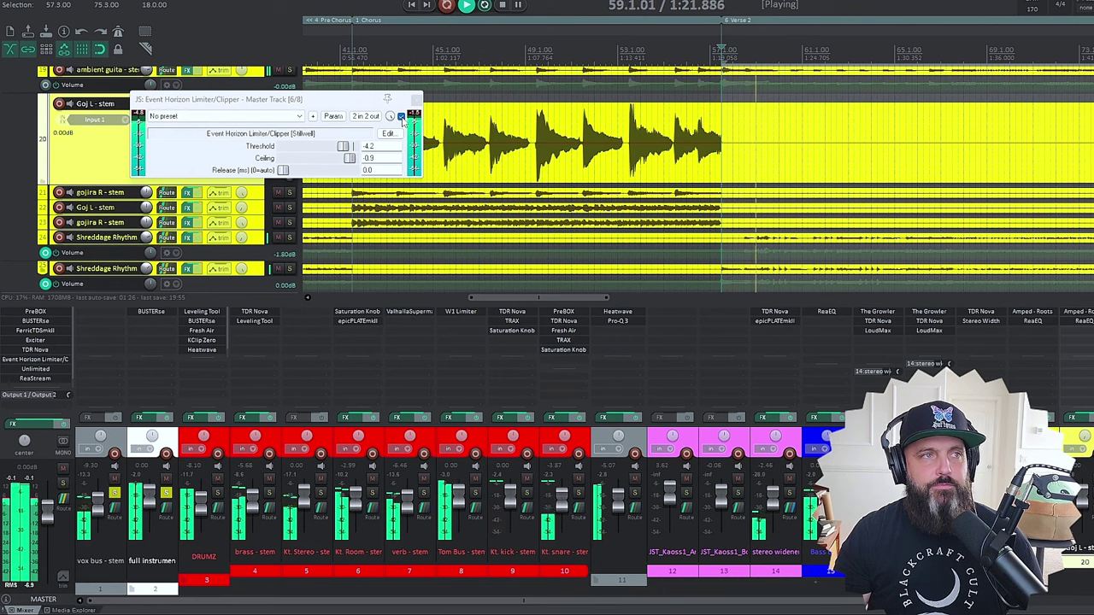
click(401, 116)
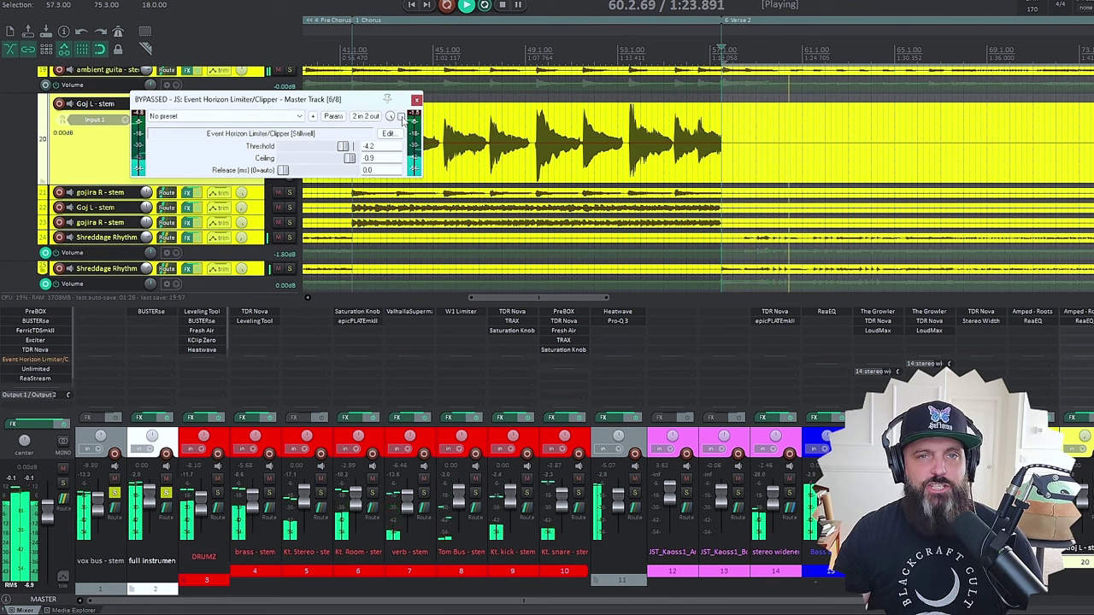
click(401, 116)
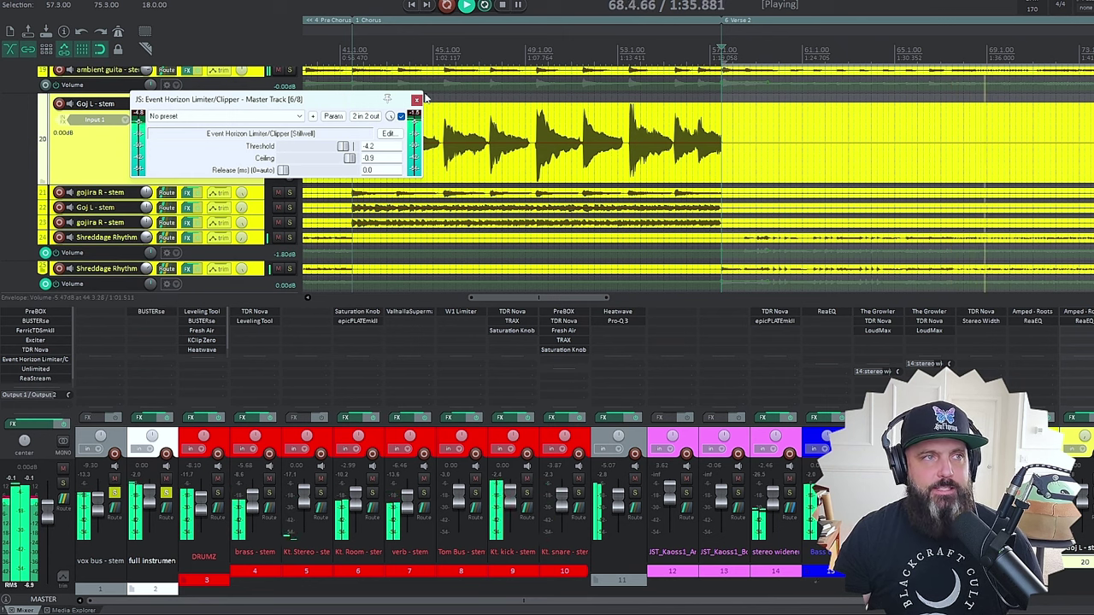
click(416, 101)
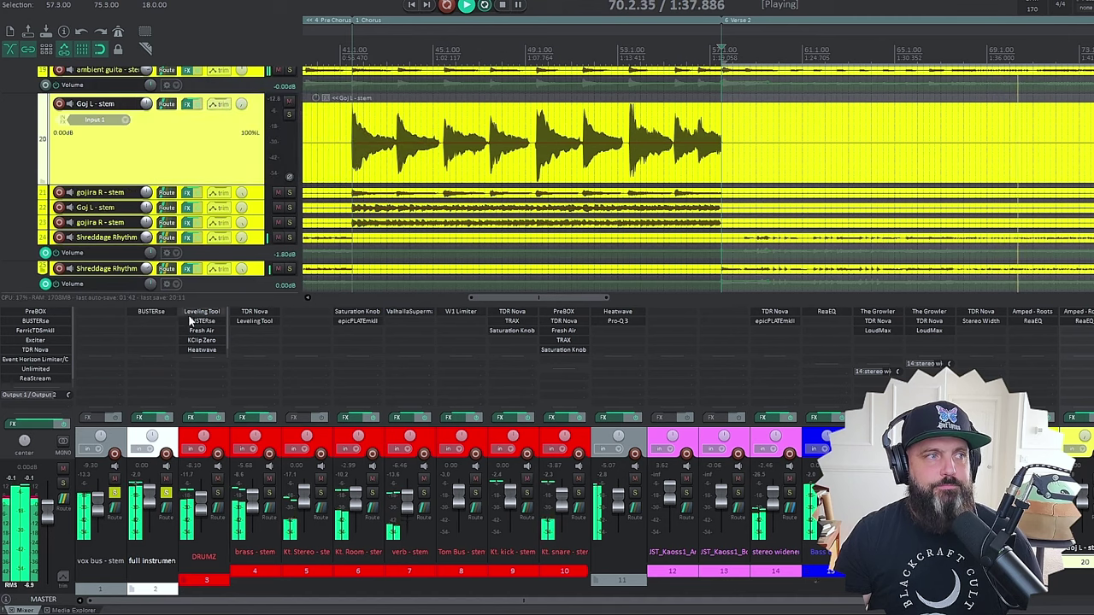
- Check the master Unlimited limiter's LUFS readings at -2.0 dB threshold, then close it and stop playback
click(33, 368)
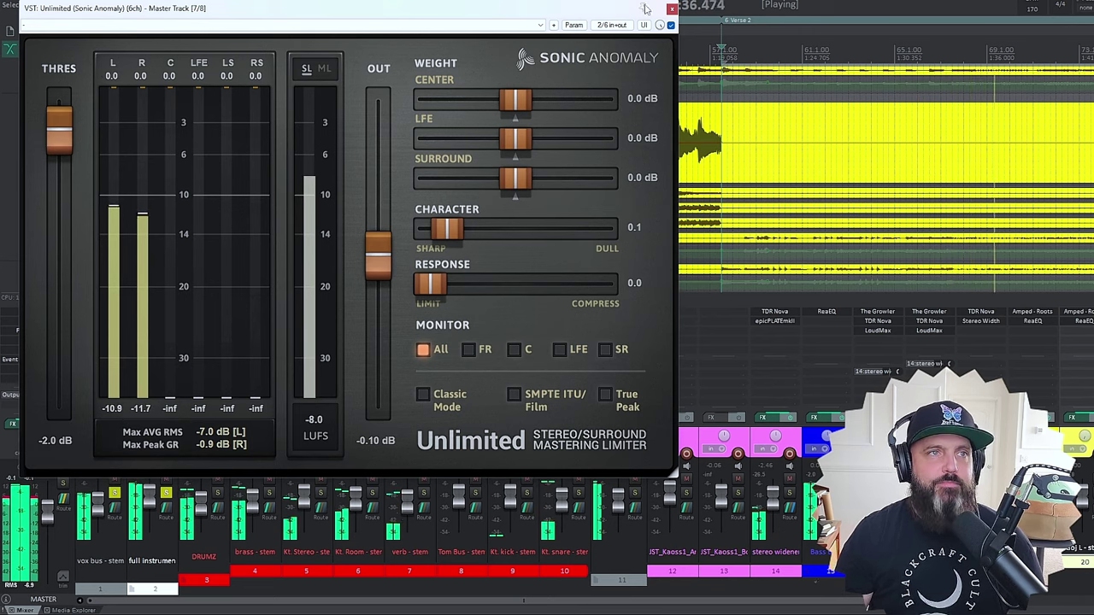
click(672, 9)
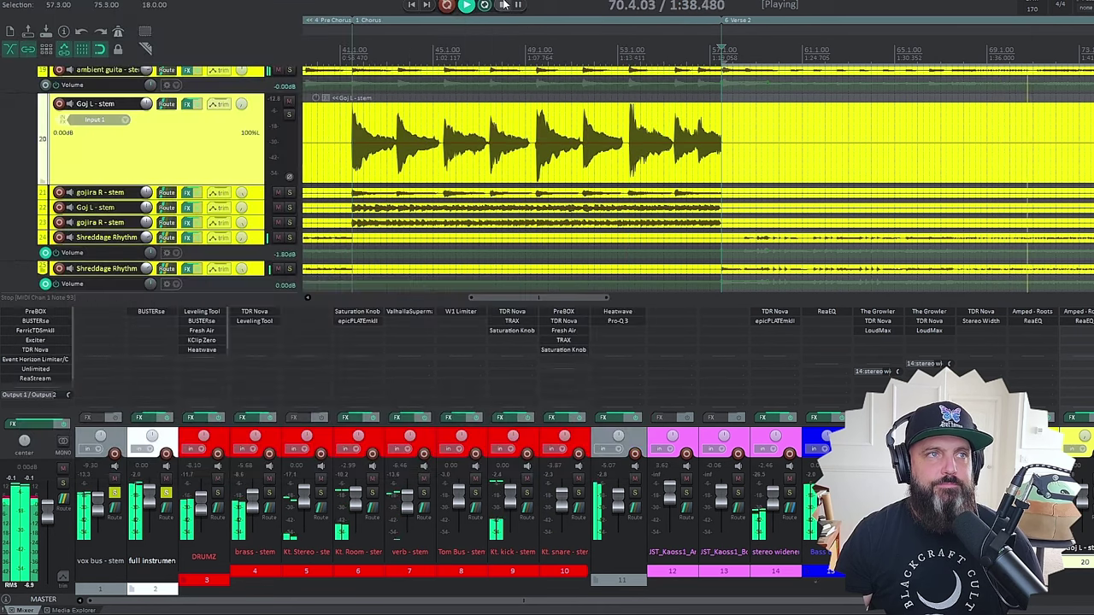
key(space)
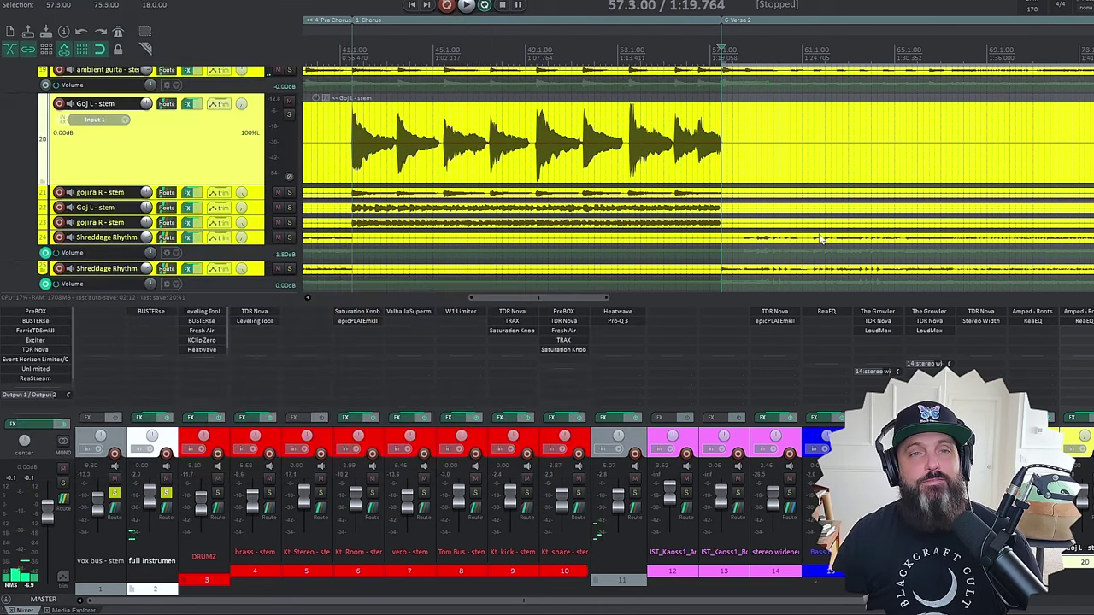